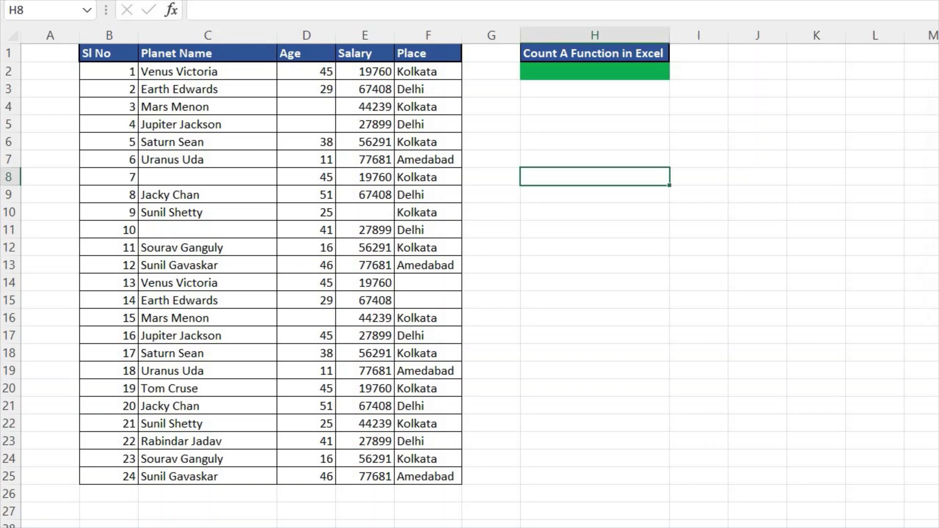
- Enter a COUNTA formula in cell I2 with a single quoted first name as its only argument
left_click(698, 71)
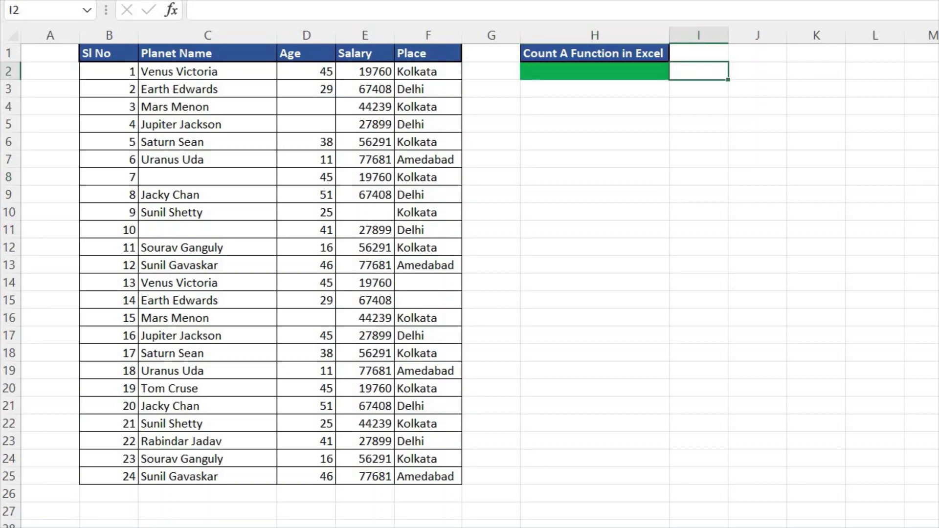
type("=co")
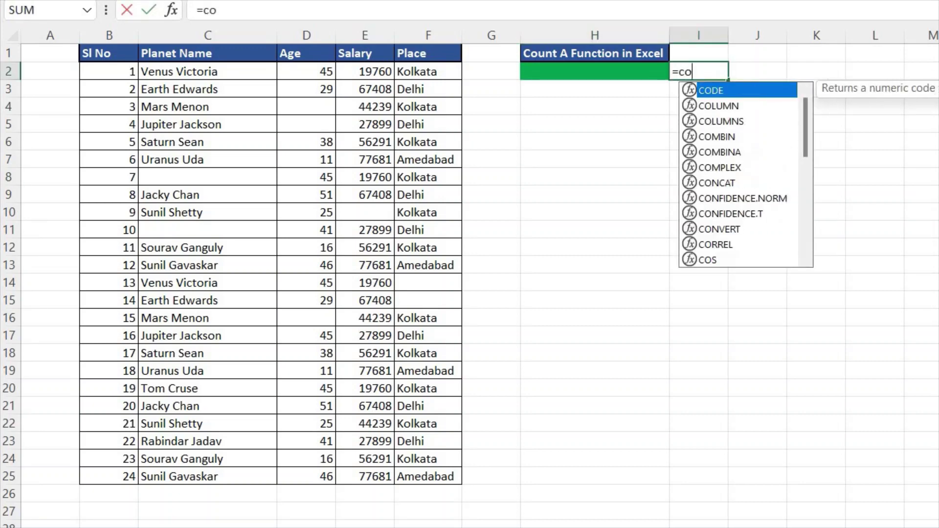
type("unt")
key("Down")
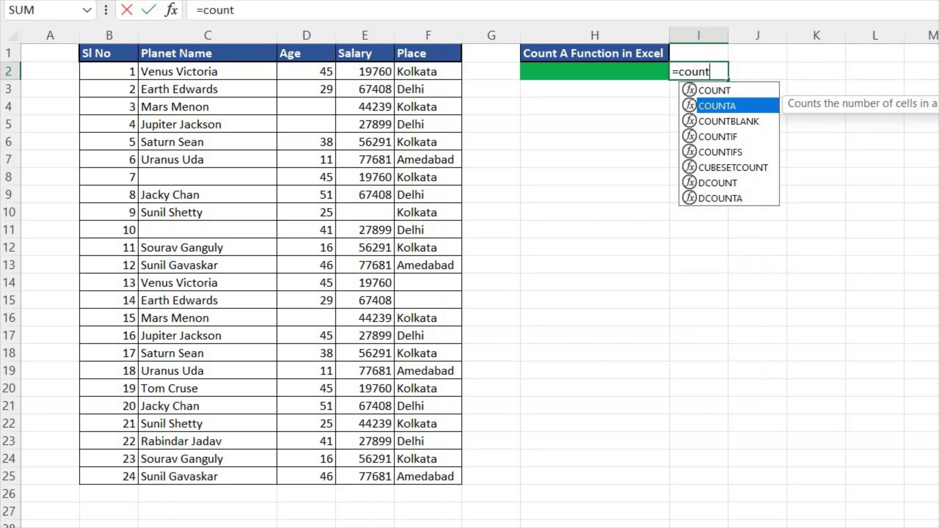
key("Tab")
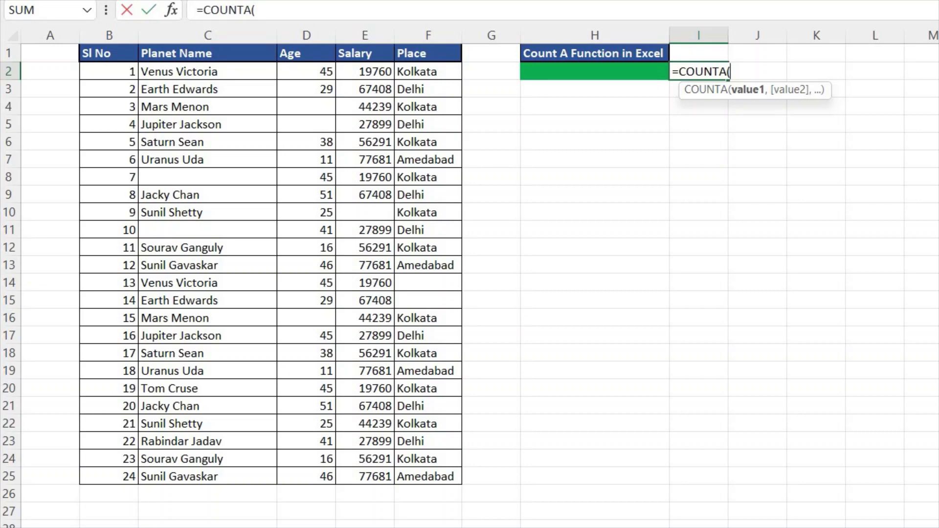
type("\"soumen")
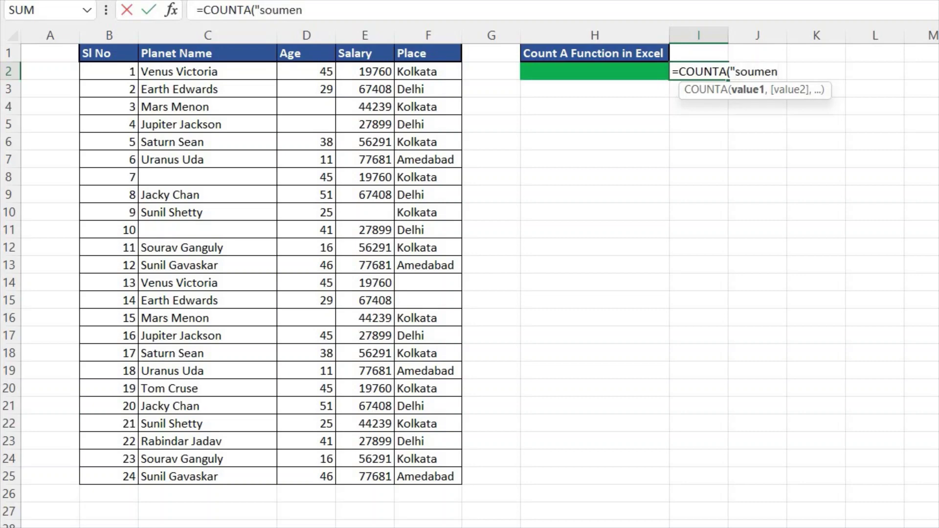
type("\")")
key("Return")
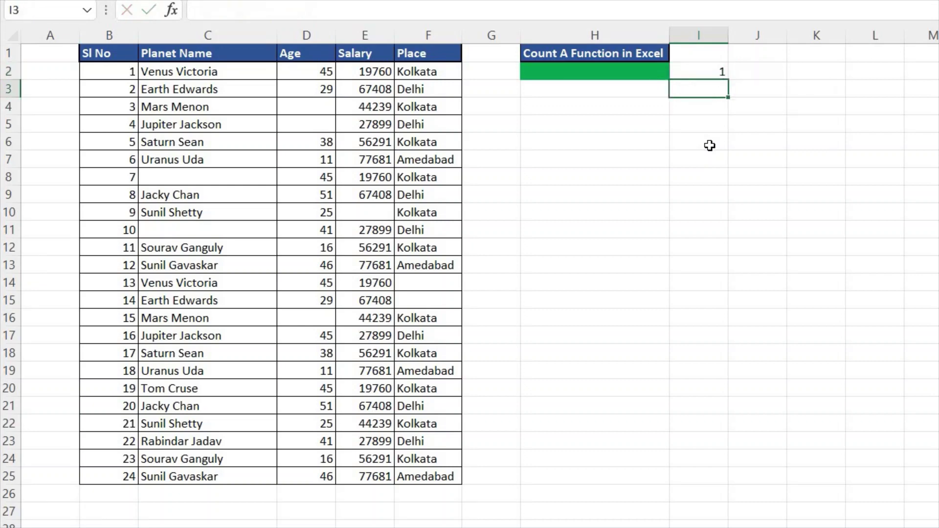
- Shorten the quoted text argument of the COUNTA formula in I2 to "s"
key("Up")
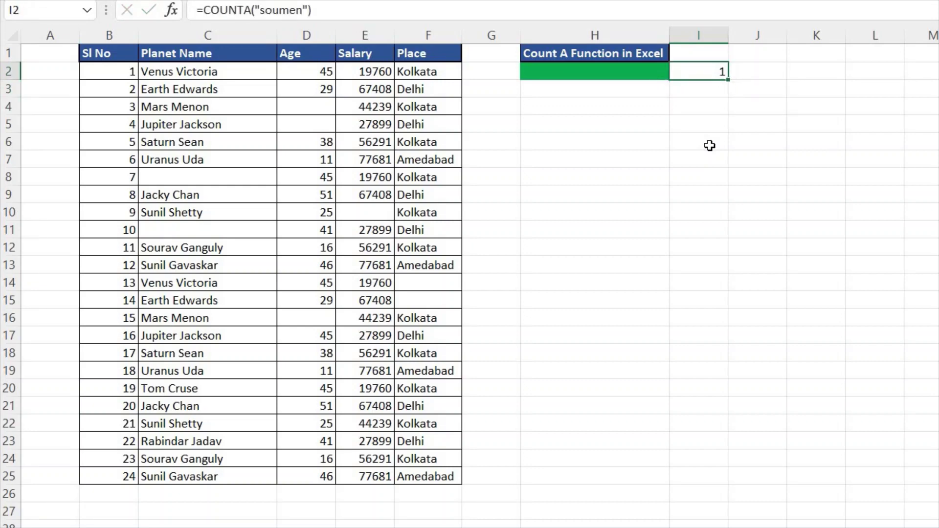
left_click(305, 10)
key("BackSpace")
key("BackSpace")
key("BackSpace")
key("BackSpace")
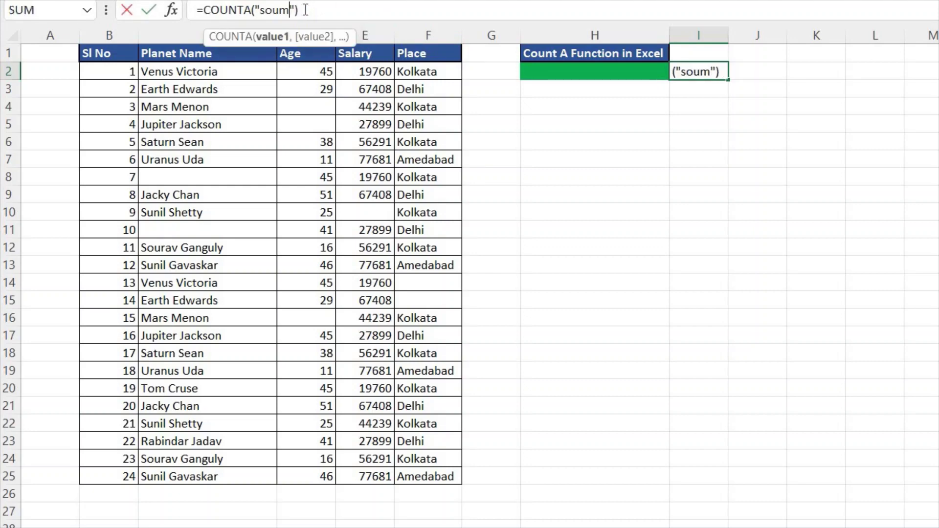
key("BackSpace")
key("Return")
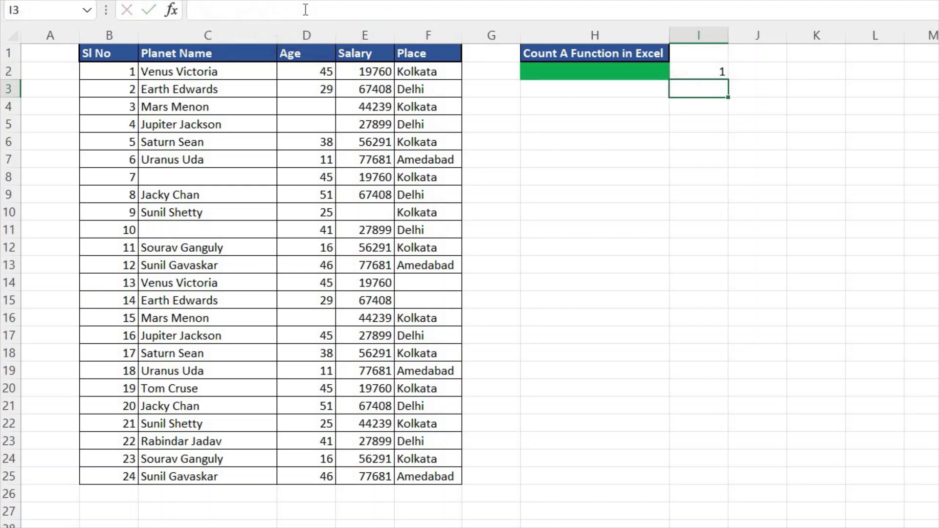
- Add a quoted first name as a second argument to the COUNTA formula in I2
key("Up")
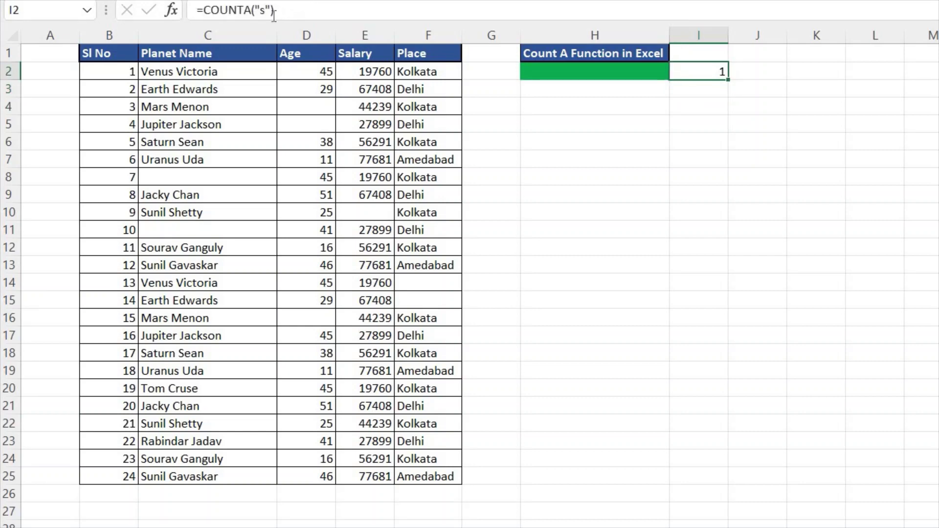
left_click(272, 10)
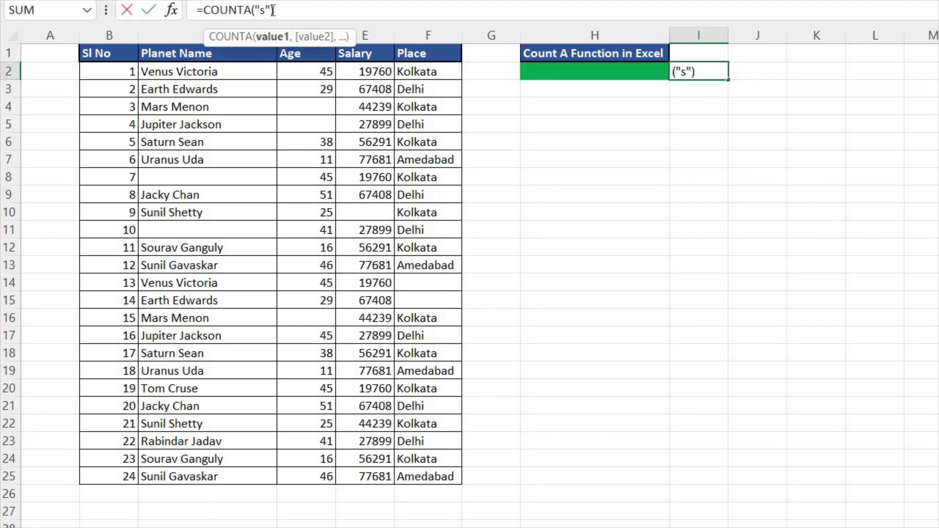
type(",")
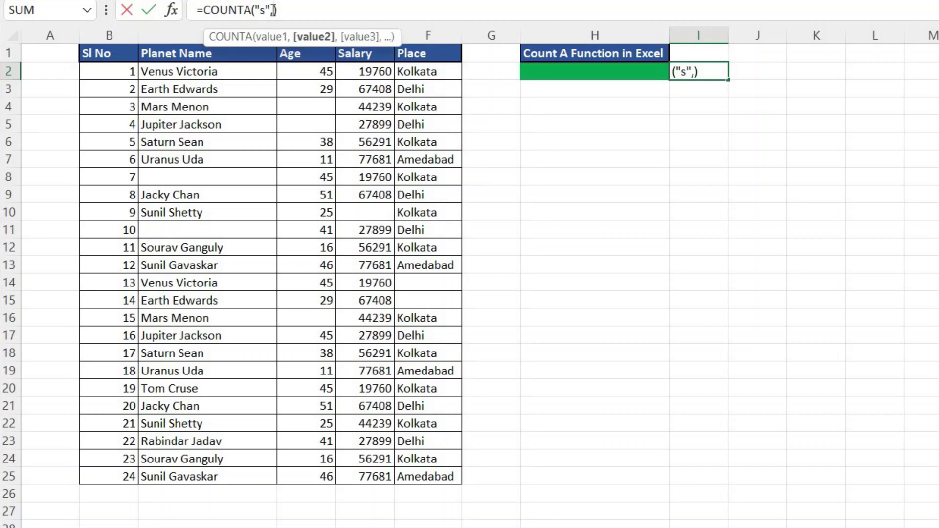
type("\"Ram")
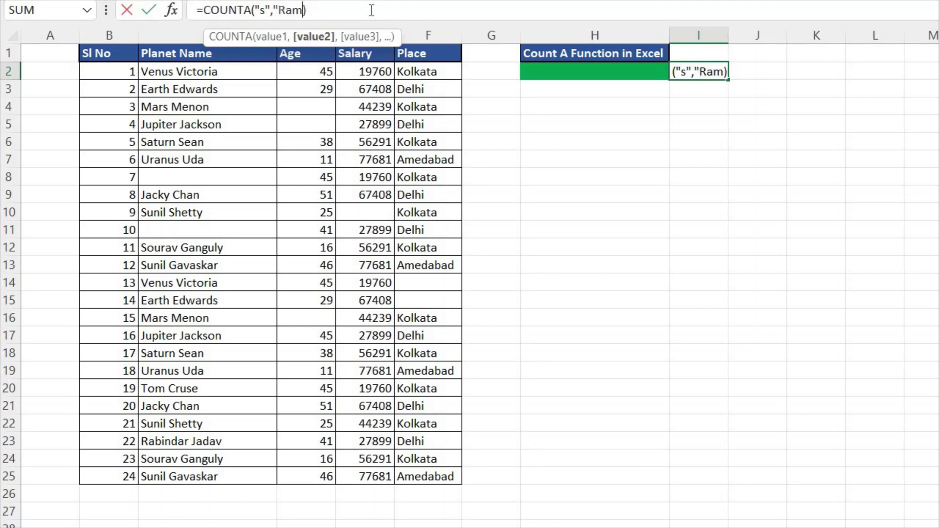
type("\"")
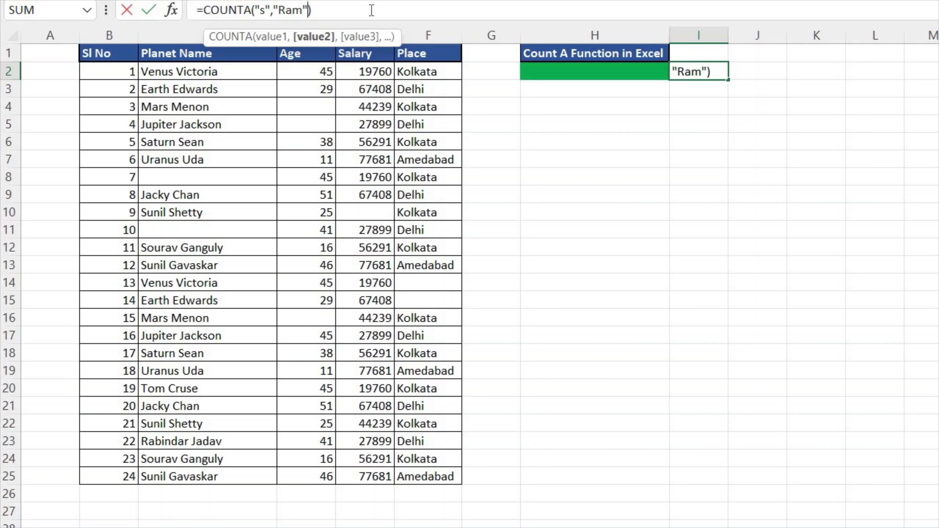
key("ctrl+Return")
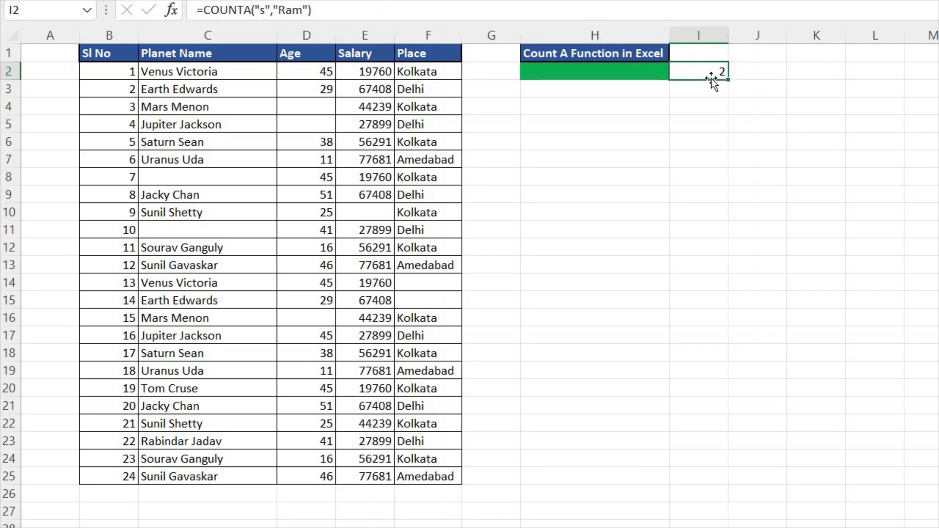
- Replace both text arguments of the COUNTA formula in I2 with a reference to heading cell H1
left_click(310, 12)
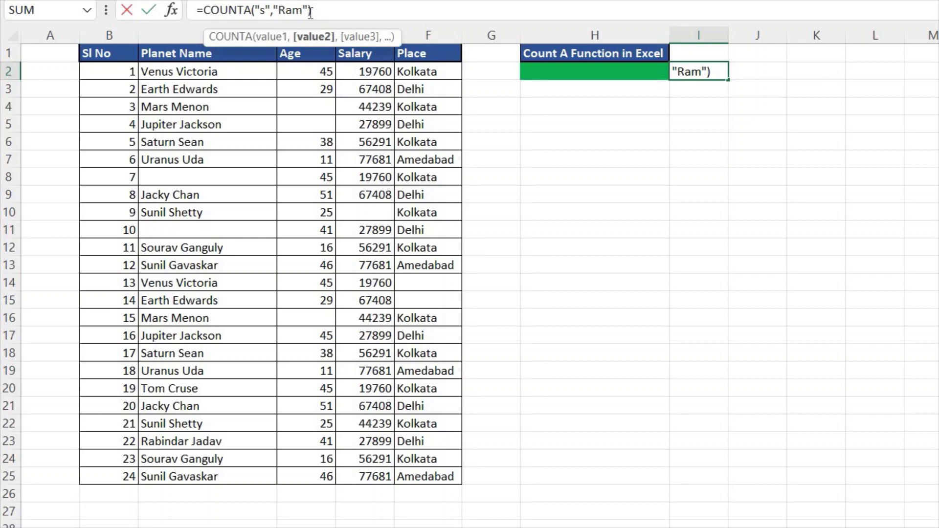
key("BackSpace")
key("BackSpace")
key("BackSpace")
key("BackSpace")
key("BackSpace")
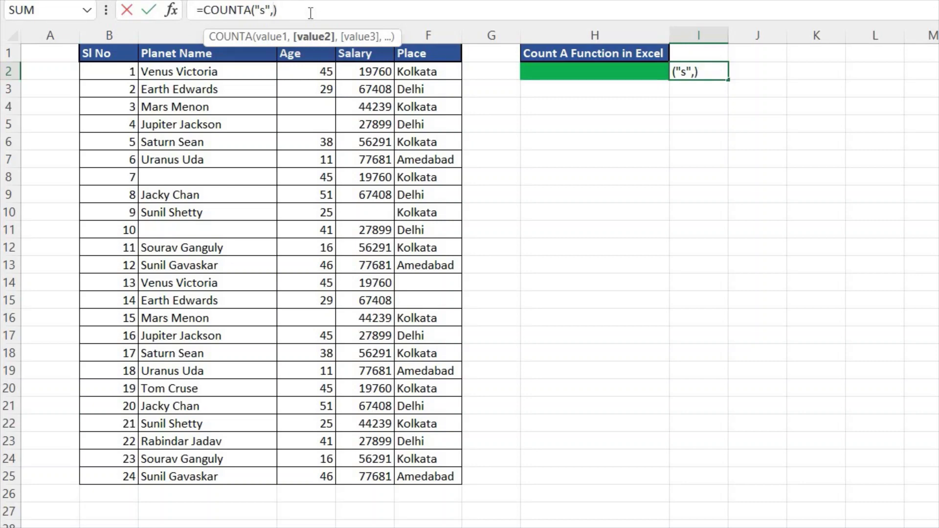
key("BackSpace")
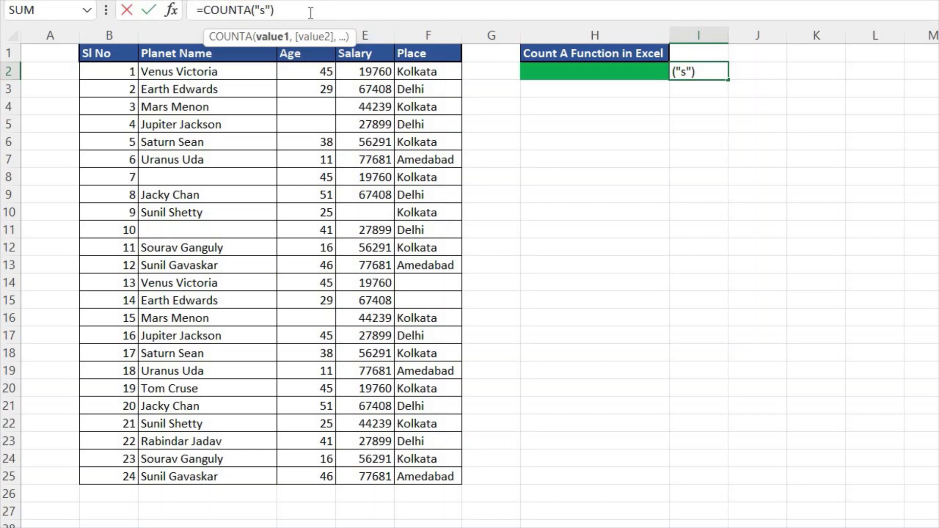
key("BackSpace")
key("BackSpace")
key("BackSpace")
left_click(617, 50)
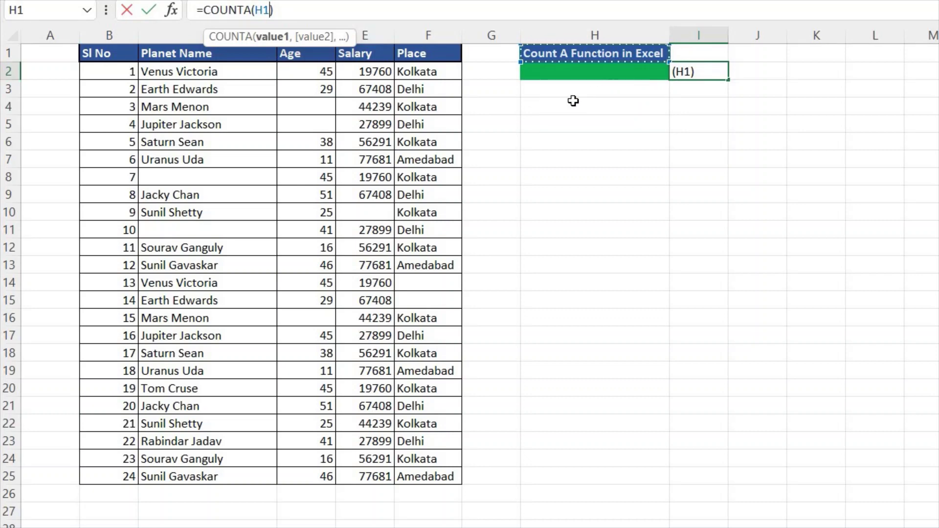
key("ctrl+Return")
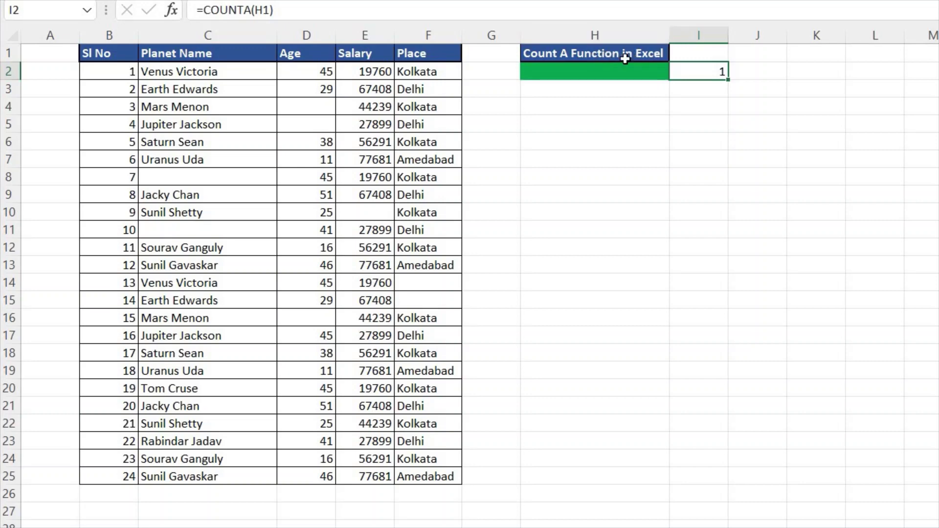
- Change the cell reference in the I2 COUNTA formula to H2
left_click(270, 12)
key("BackSpace")
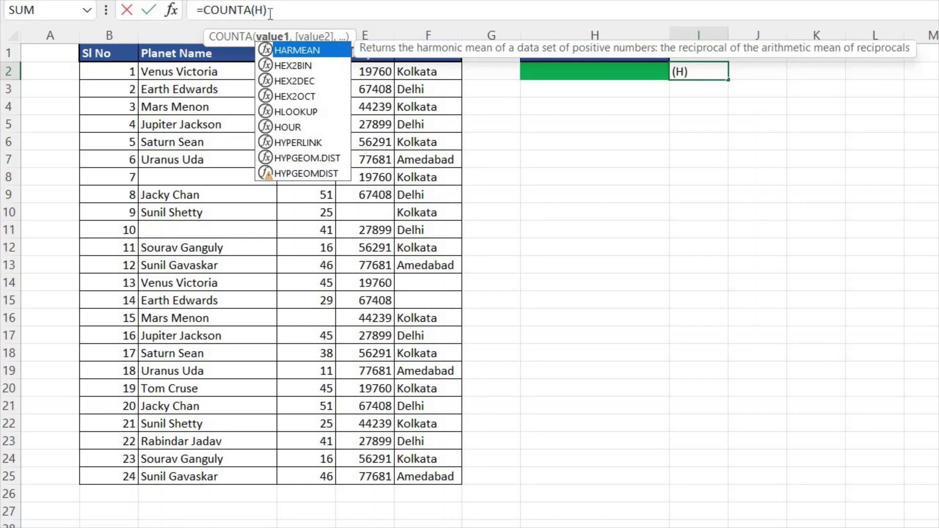
type("2")
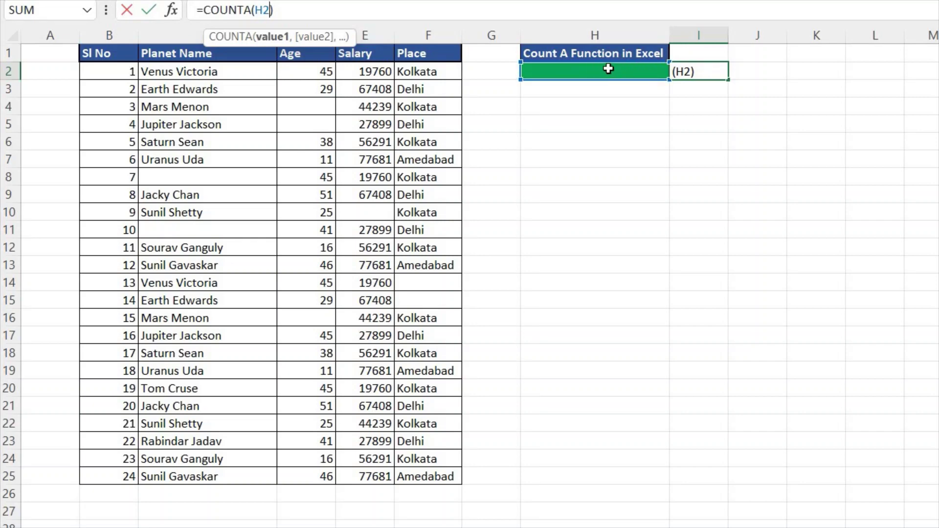
key("ctrl+Return")
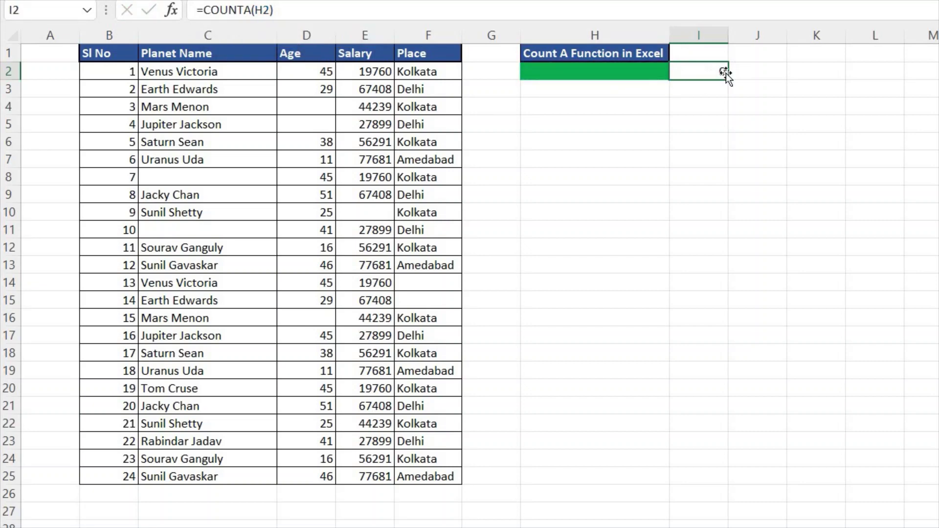
- Enter the text "sads" in the green cell H2
left_click(657, 73)
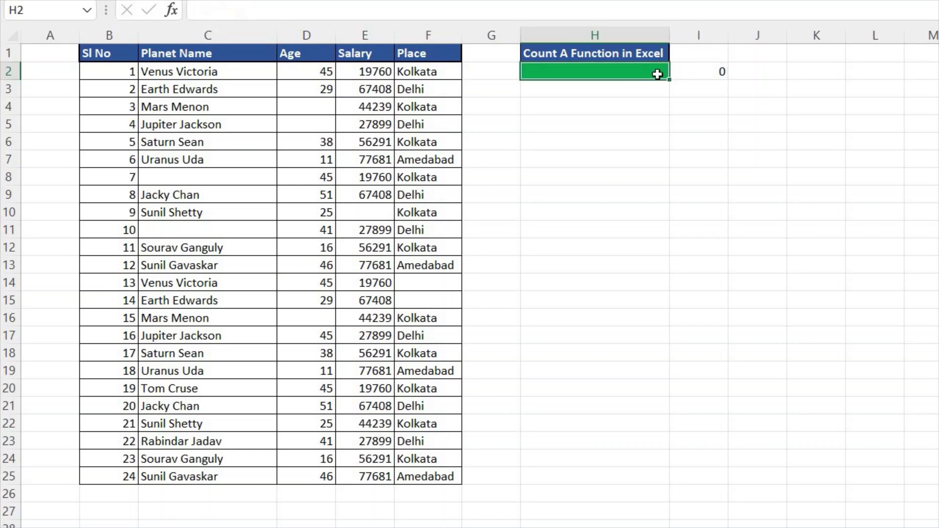
type("sads")
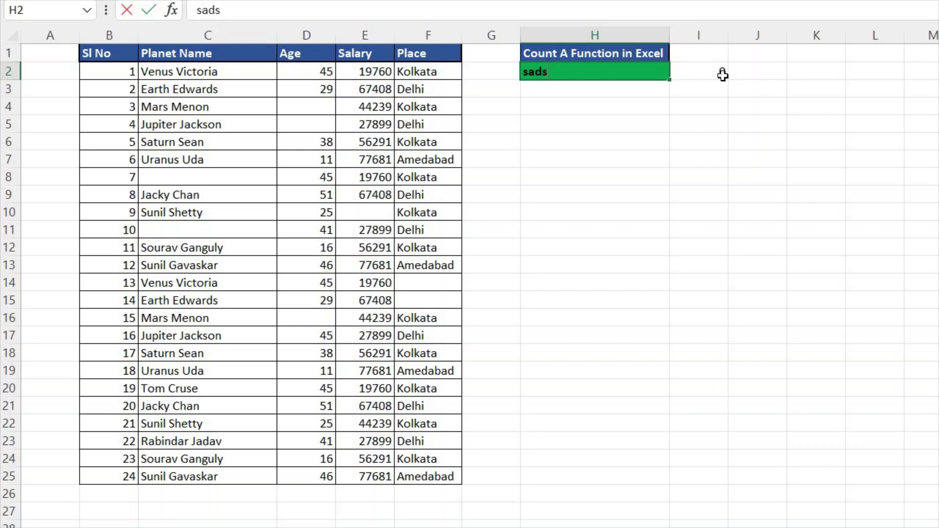
key("Return")
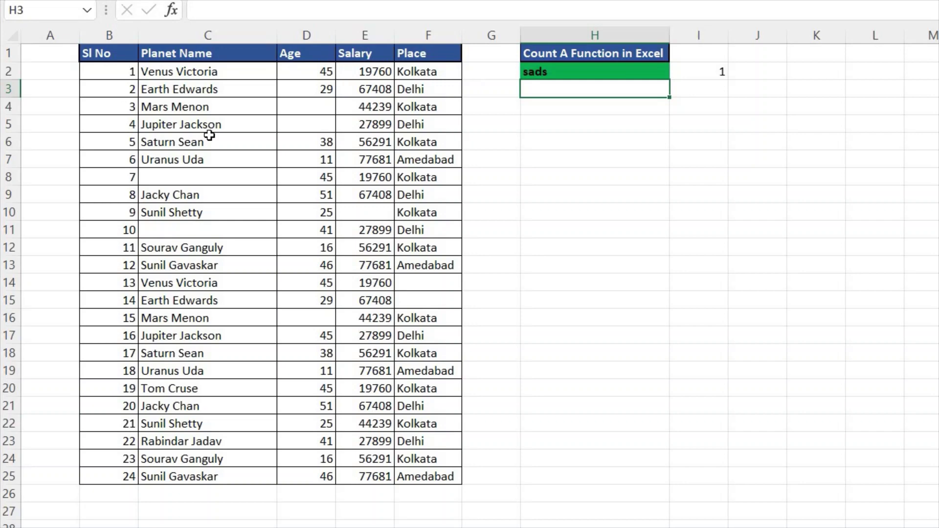
- Examine the table's header row and the entries of the Sl No column
left_click(127, 119)
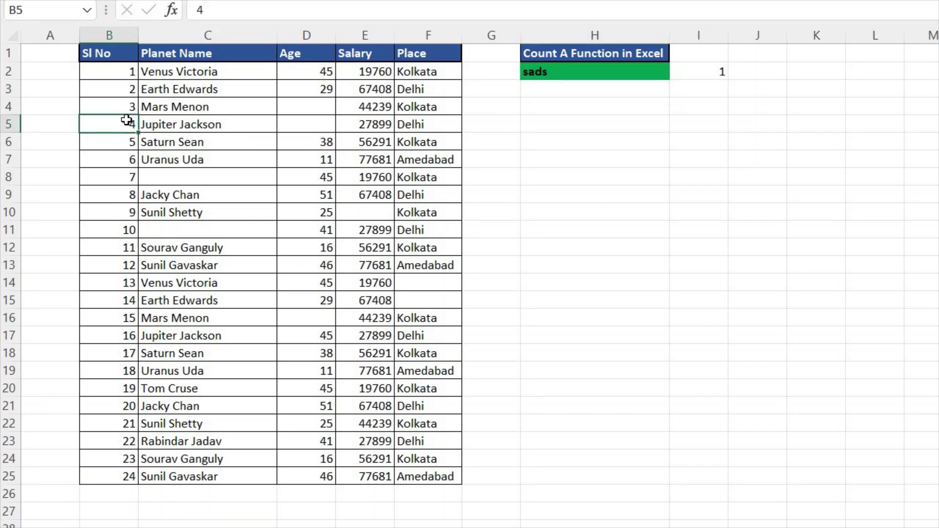
key("ctrl+Up")
key("ctrl+shift+Right")
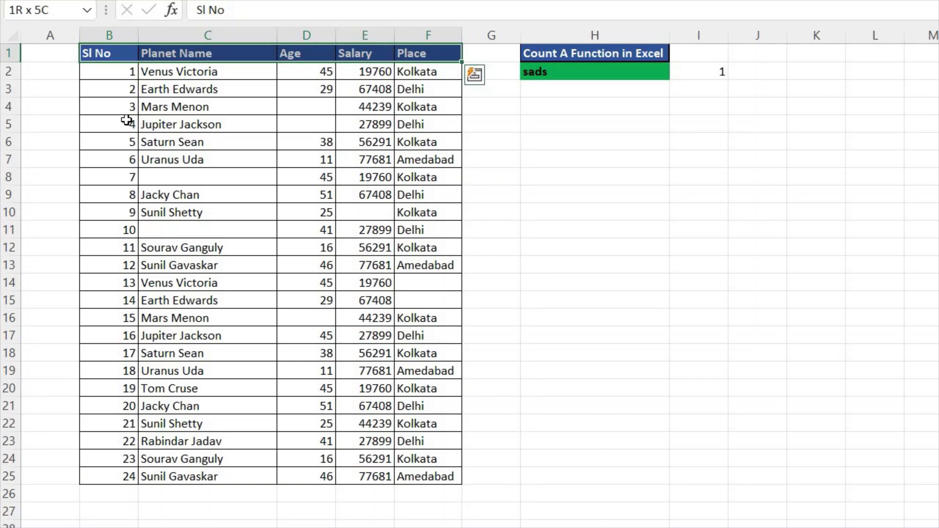
key("Down")
key("ctrl+shift+Down")
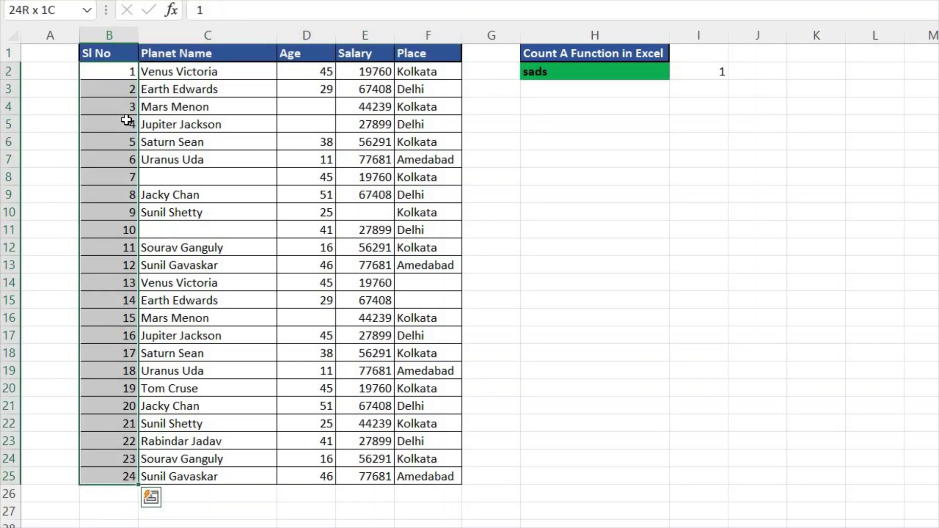
key("Right")
key("Left")
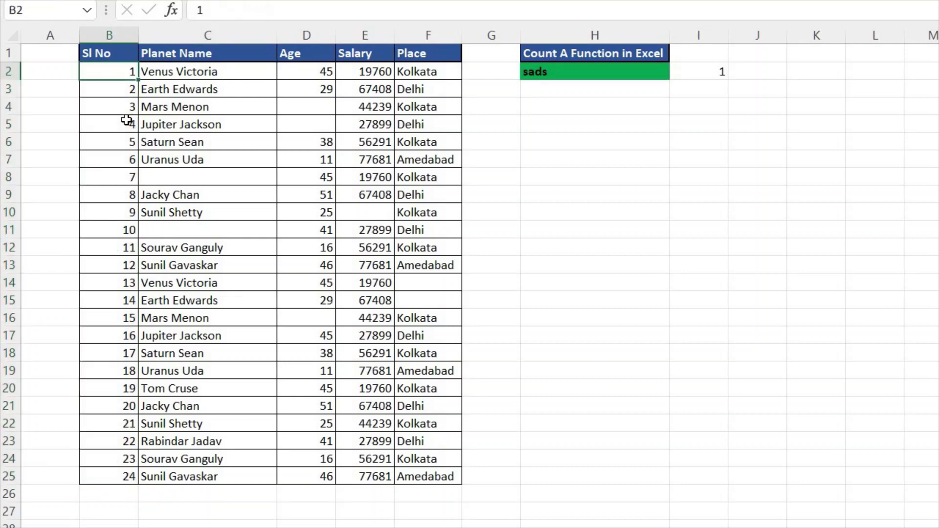
key("ctrl+shift+Down")
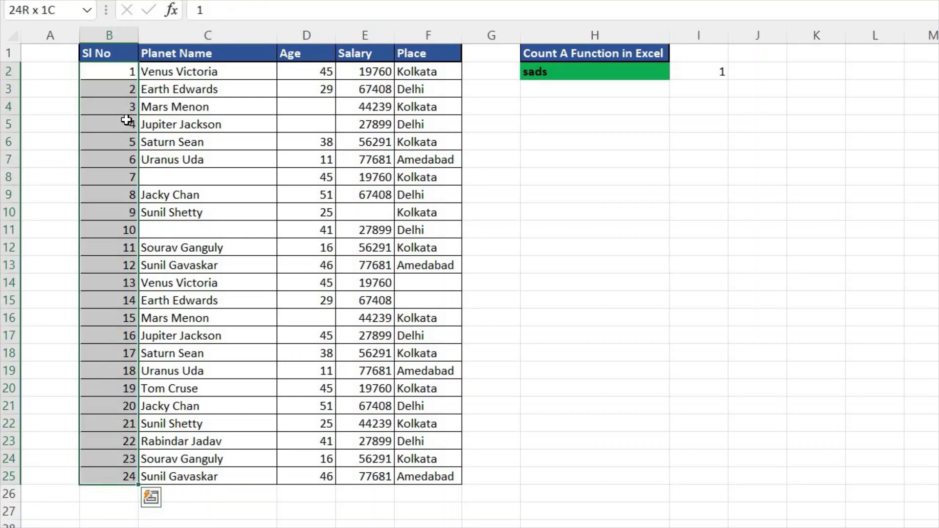
- Go through the Planet Name column and check its entries for blank cells
key("Right")
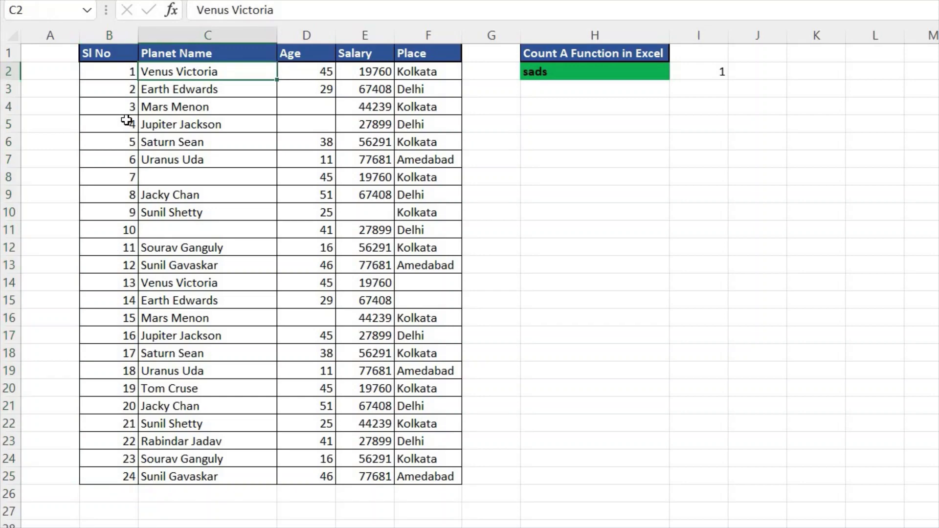
key("ctrl+Down")
key("Down")
key("Down")
key("Down")
key("Down")
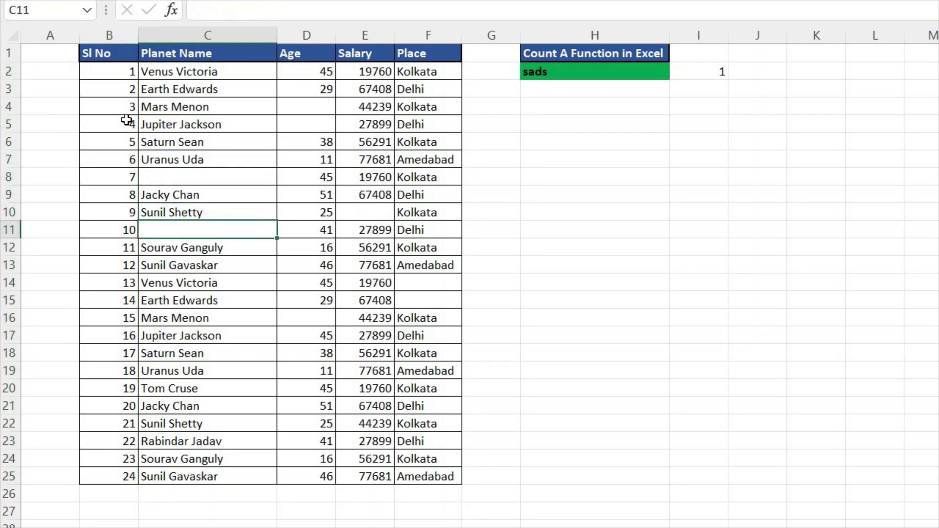
key("Down")
key("Down")
key("Down")
key("Up")
key("Up")
key("Up")
- Go through the Age column and check its entries for blank cells
key("Right")
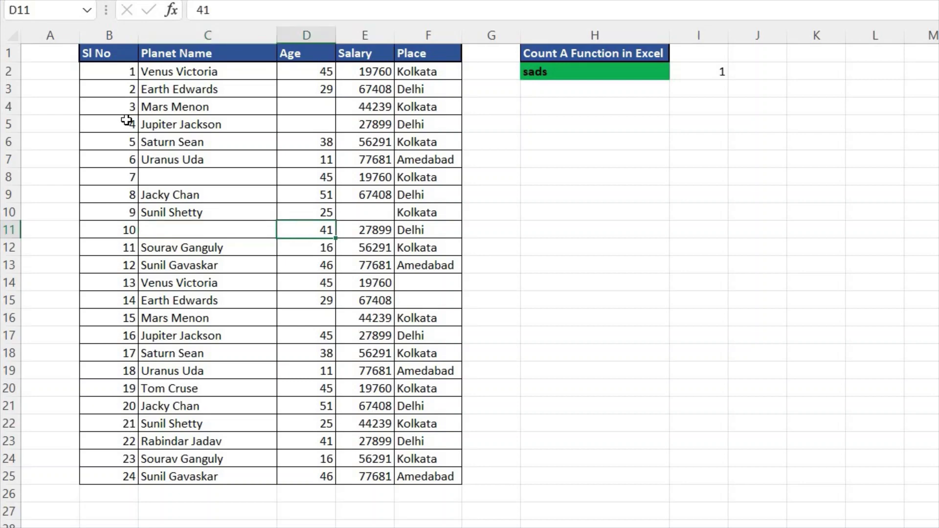
key("ctrl+Up")
key("Up")
key("Up")
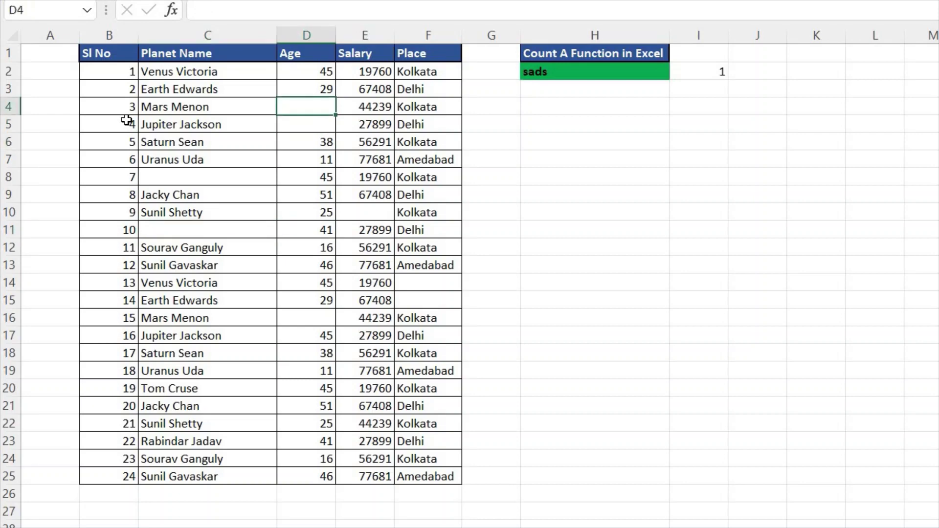
key("shift+Down")
key("Down")
key("Down")
key("Down")
key("Down")
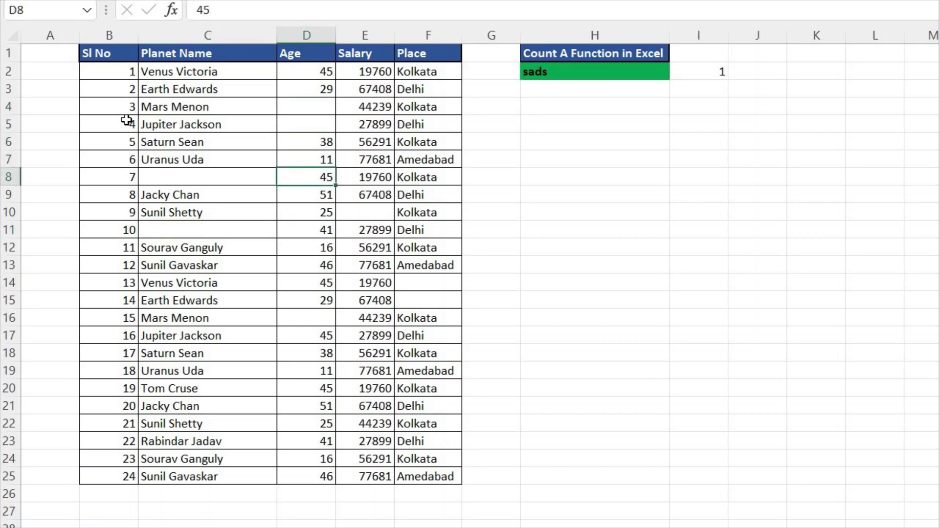
key("ctrl+Down")
key("Down")
- Go through the Salary column and check its entries for blank cells
key("Right")
key("Up")
key("Up")
key("Up")
key("Up")
key("Up")
key("Up")
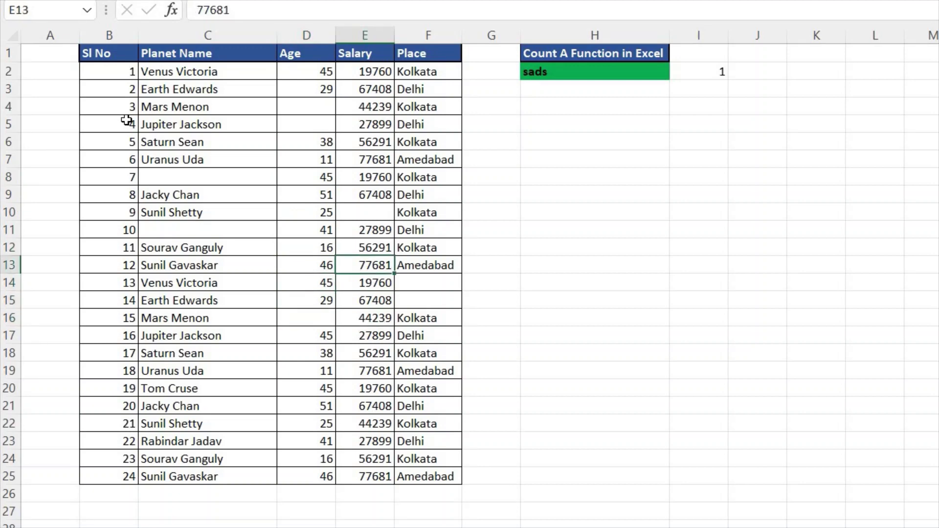
key("Up")
key("Up")
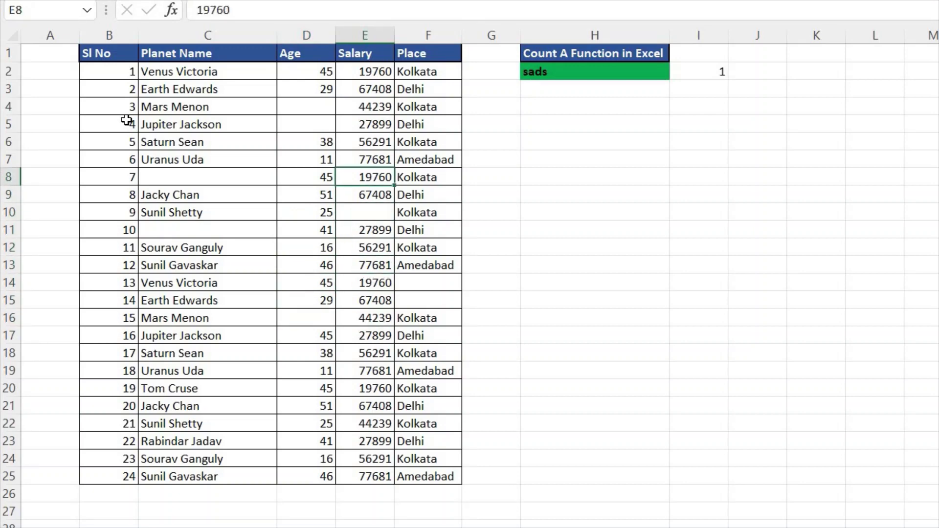
key("Down")
key("Down")
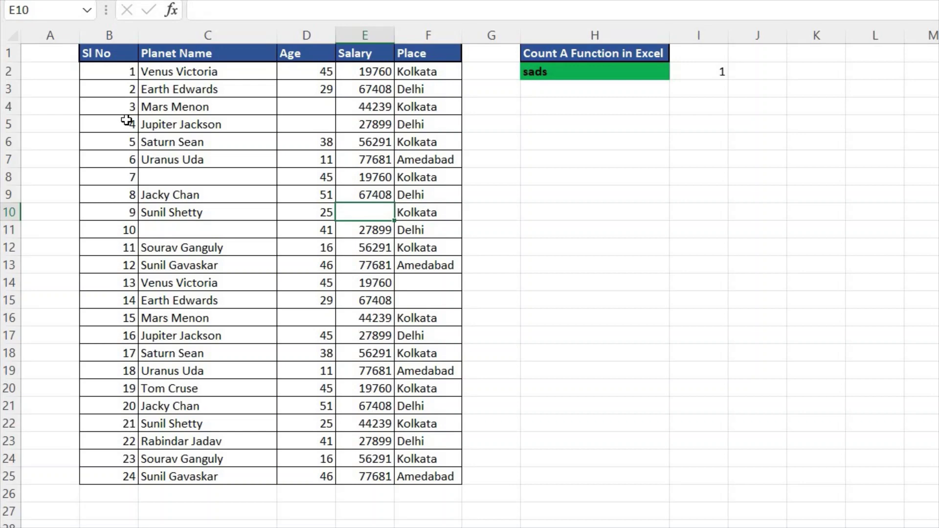
- Go through the Place column from row 10 and check its entries for blank cells, ending at its heading
key("Right")
key("Down")
key("Down")
key("Down")
key("Down")
key("Down")
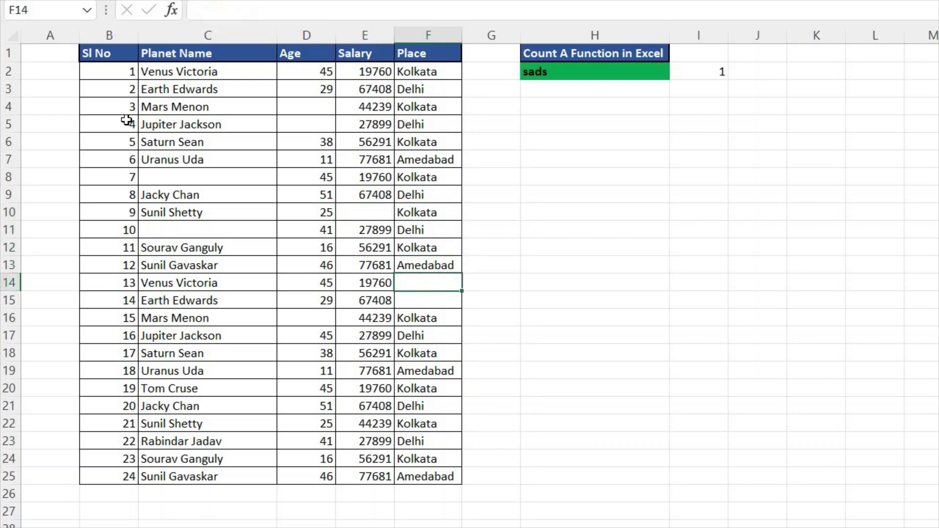
key("Up")
key("Up")
key("Up")
key("ctrl+Up")
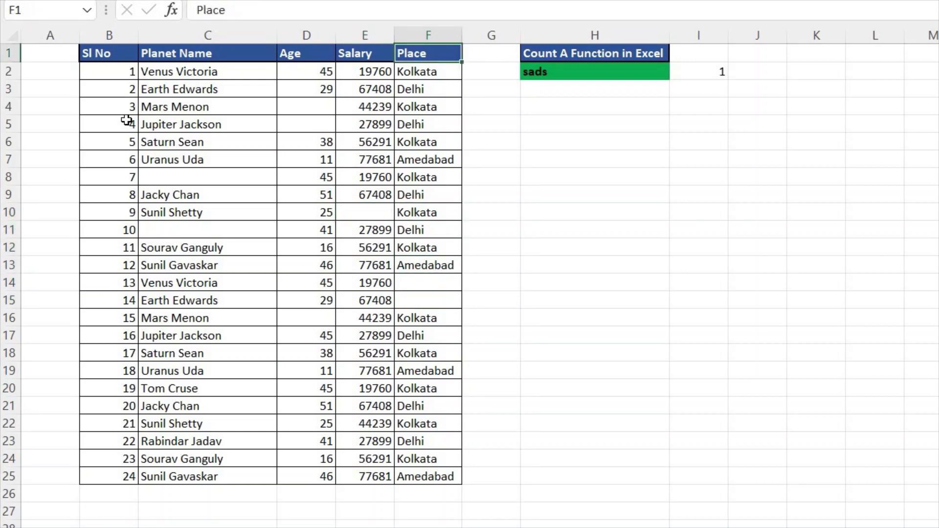
key("Right")
key("Right")
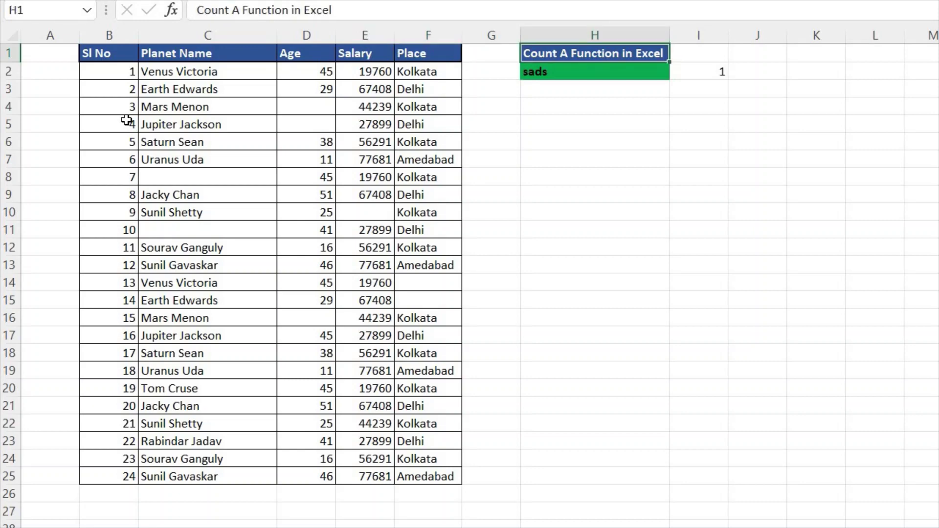
key("Left")
key("Left")
key("Left")
key("Left")
key("Left")
key("Left")
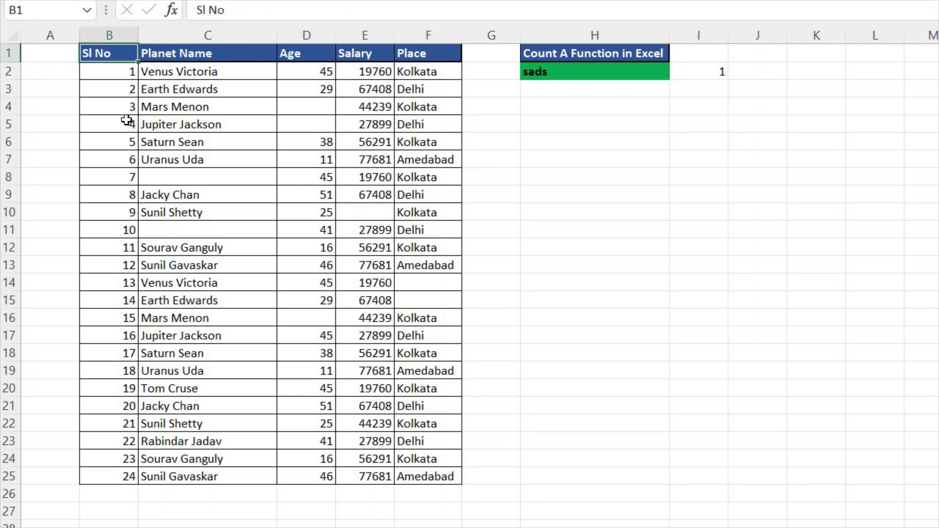
- Insert an empty row above the table's header row
right_click(7, 55)
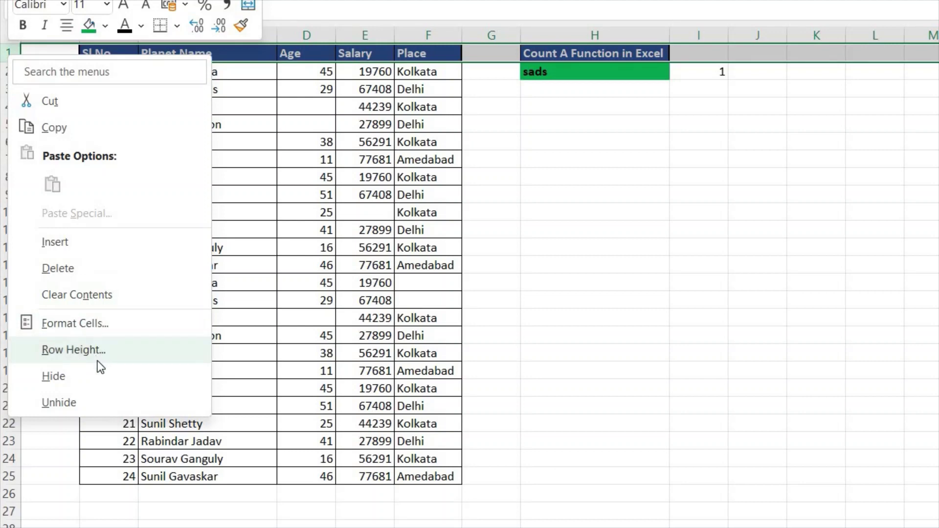
left_click(94, 243)
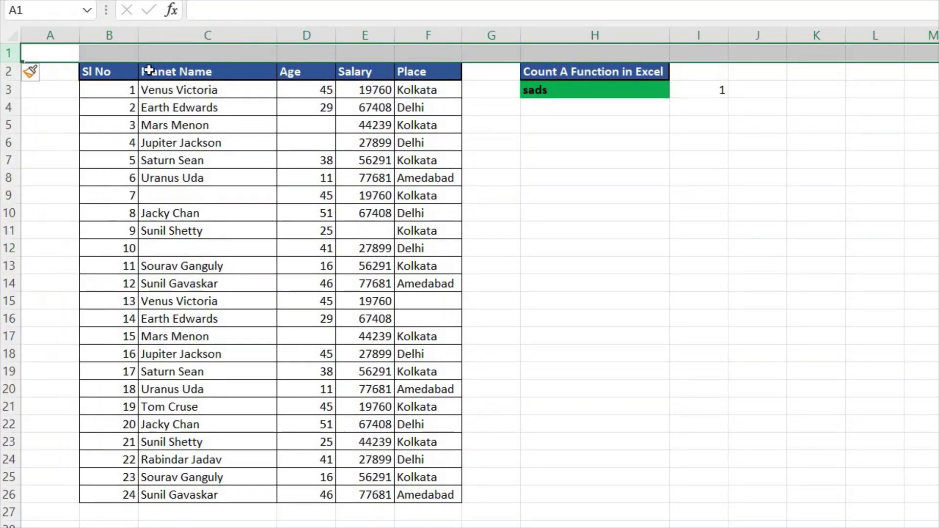
- Enter the formula =COUNTA(B3:B26) in B1, above the Sl No heading
left_click(125, 58)
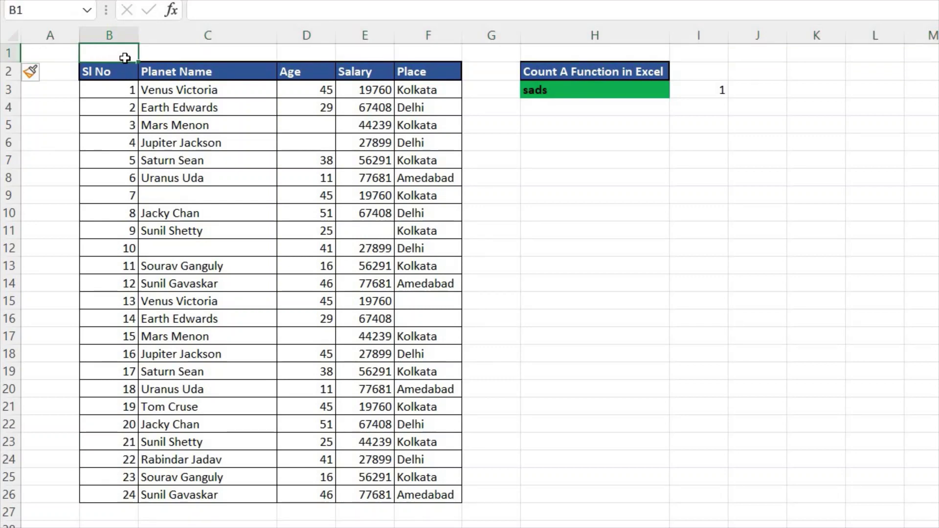
type("=coun")
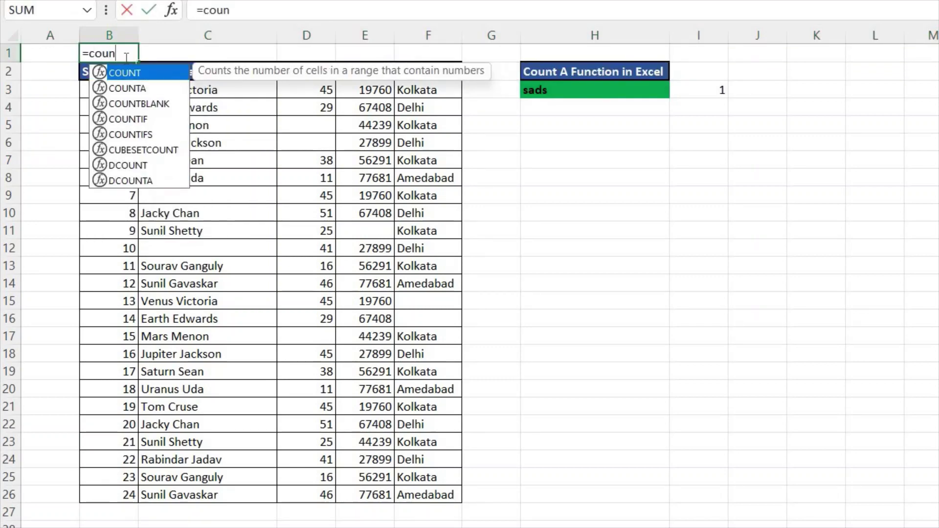
key("Down")
key("Tab")
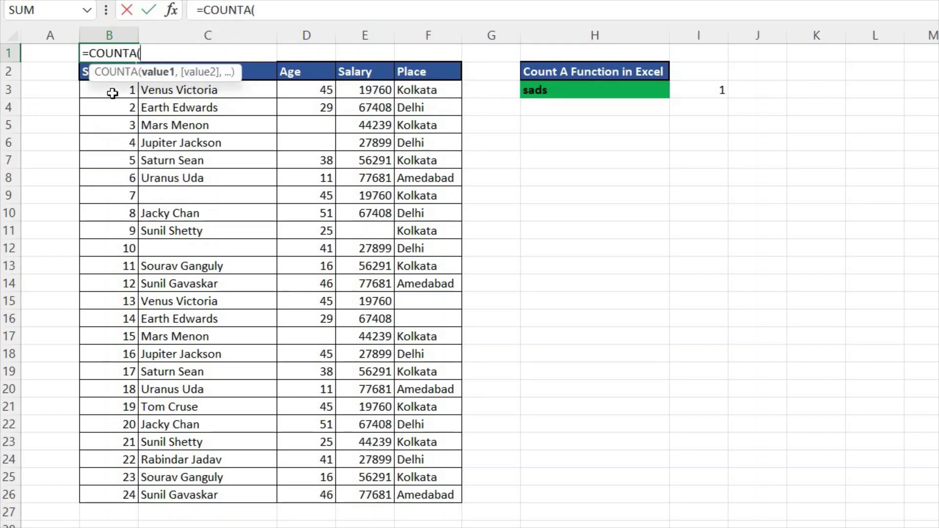
left_click_drag(109, 89, 105, 491)
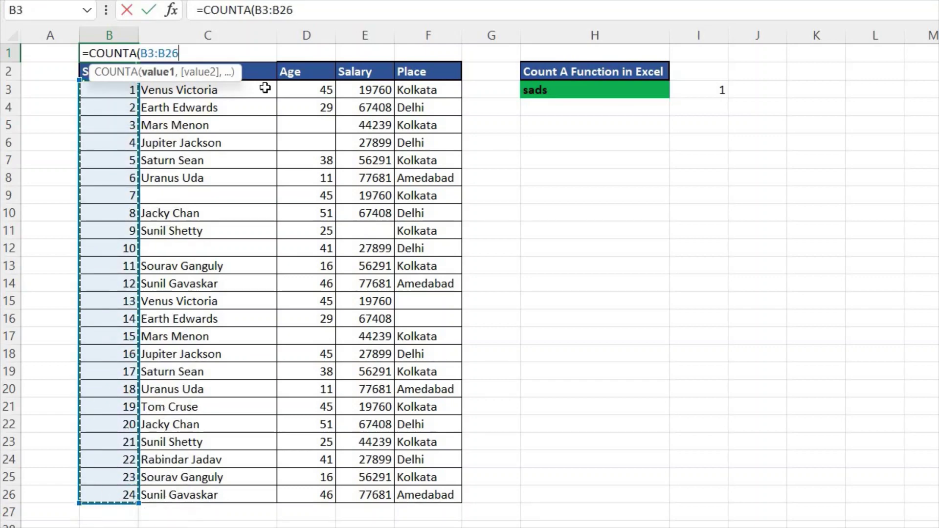
left_click(311, 15)
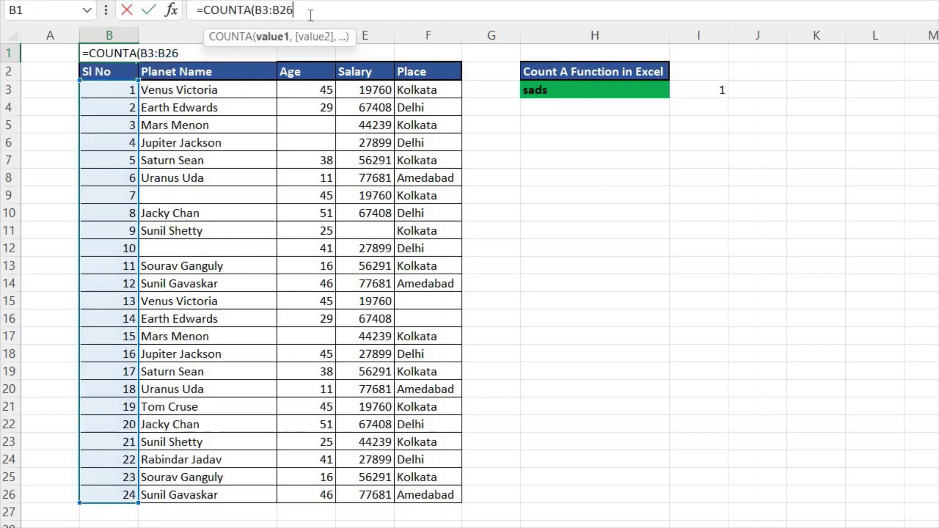
type(")")
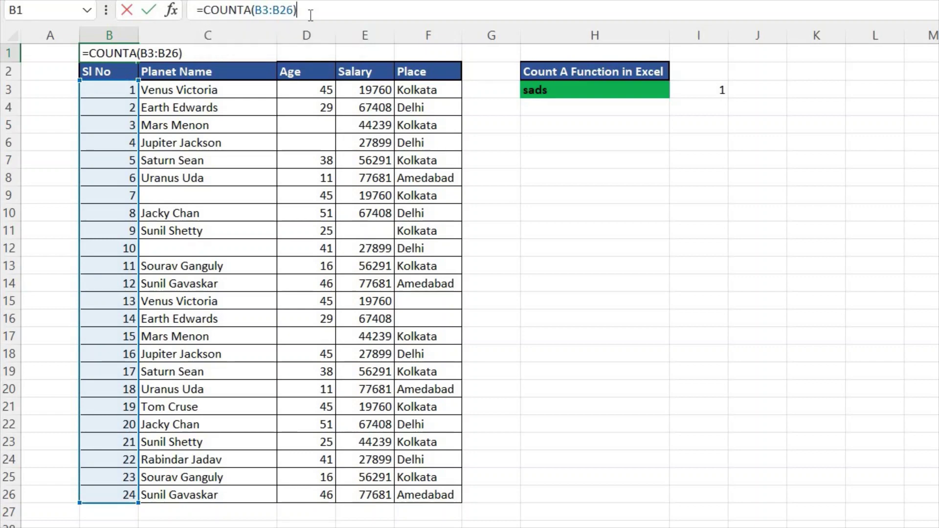
key("ctrl+Return")
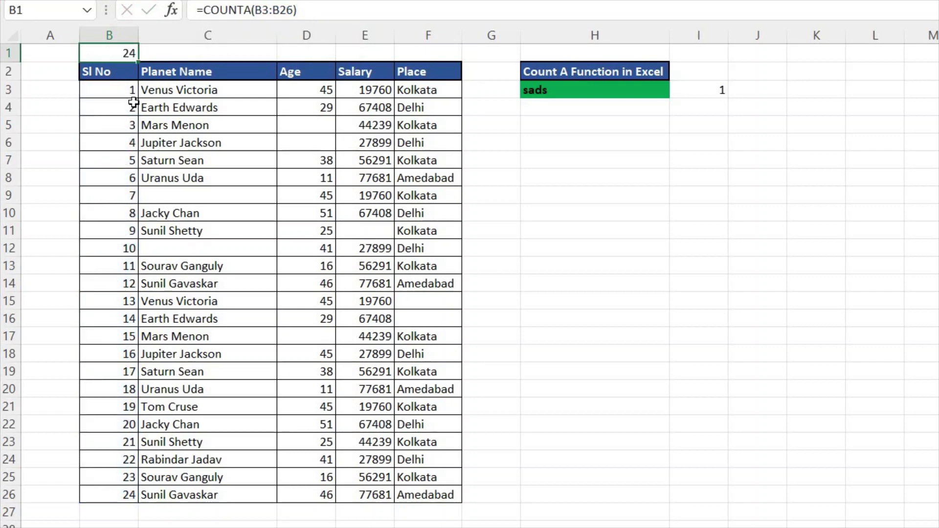
- Fill the COUNTA formula from B1 across to F1, above the remaining table columns
left_click_drag(114, 92, 109, 493)
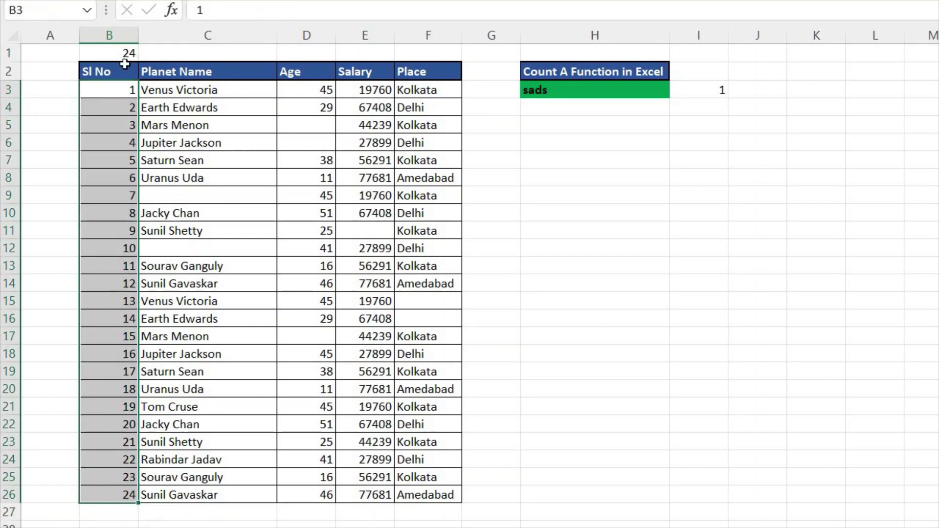
left_click(127, 49)
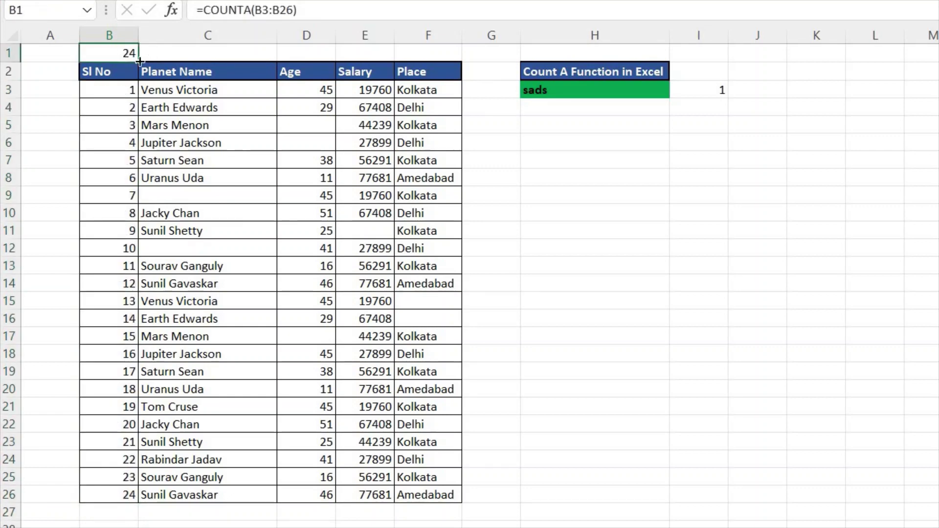
left_click_drag(139, 63, 444, 63)
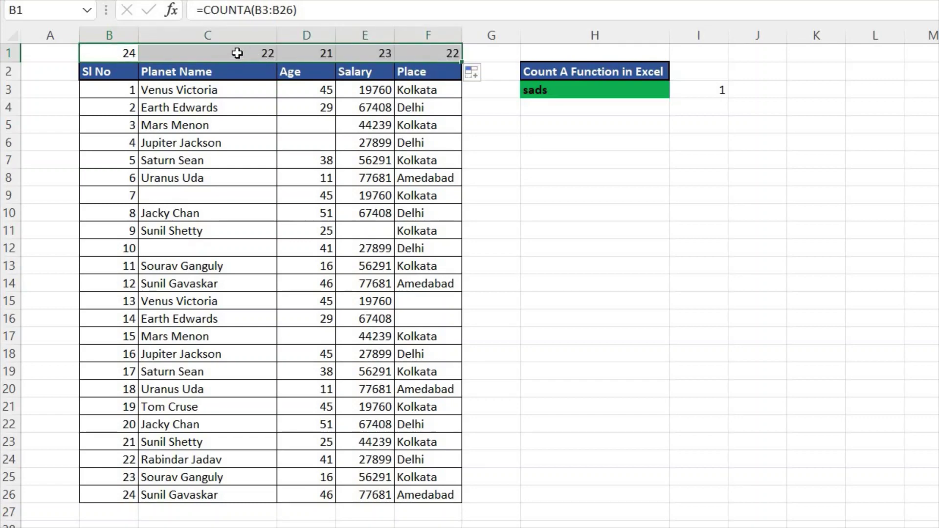
- Examine the COUNTA formula in C1 against the Planet Name entries and inspect the empty-looking cells C9 and C12
left_click(237, 53)
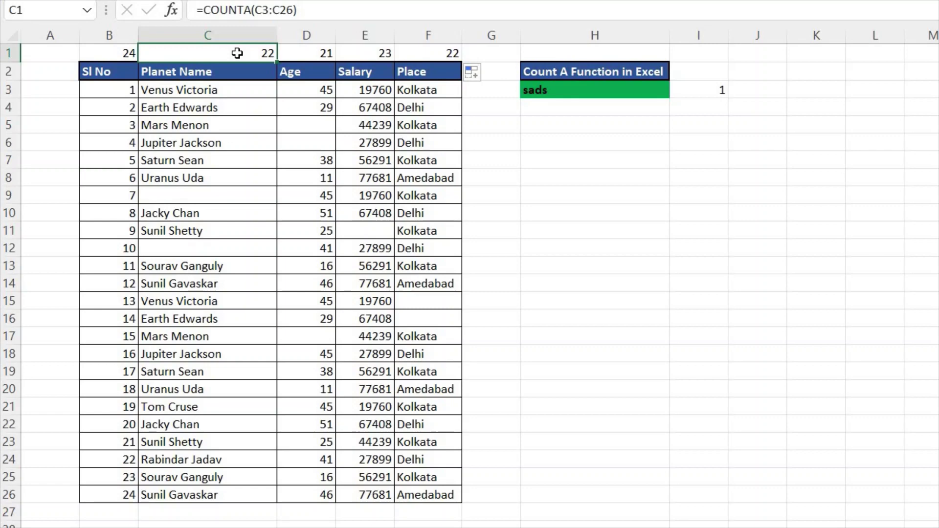
left_click(231, 91)
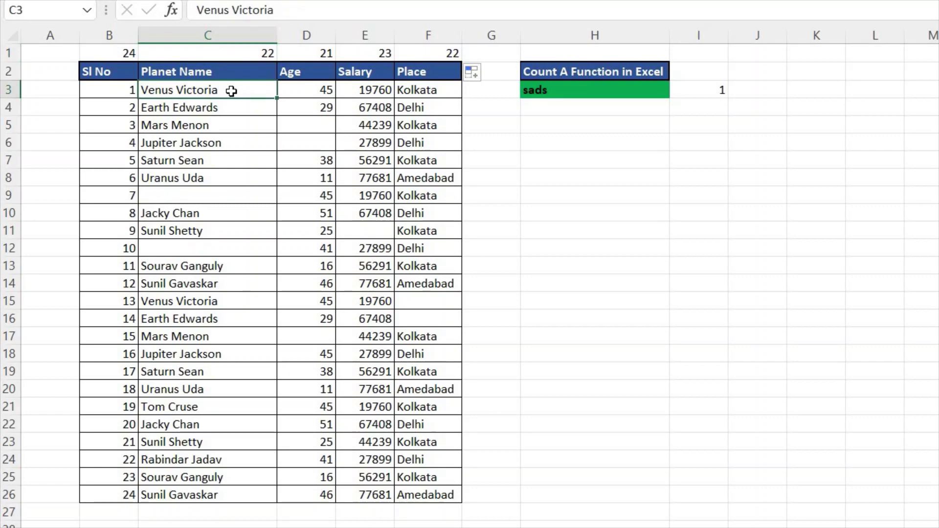
mouse_move(231, 91)
left_mouse_down()
mouse_move(211, 465)
mouse_move(217, 495)
left_mouse_up()
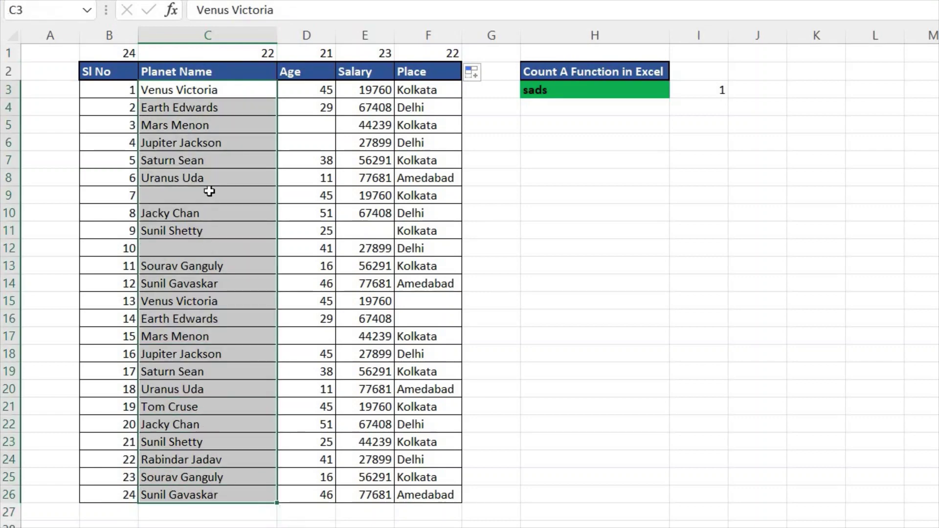
left_click(209, 191)
left_click(197, 247)
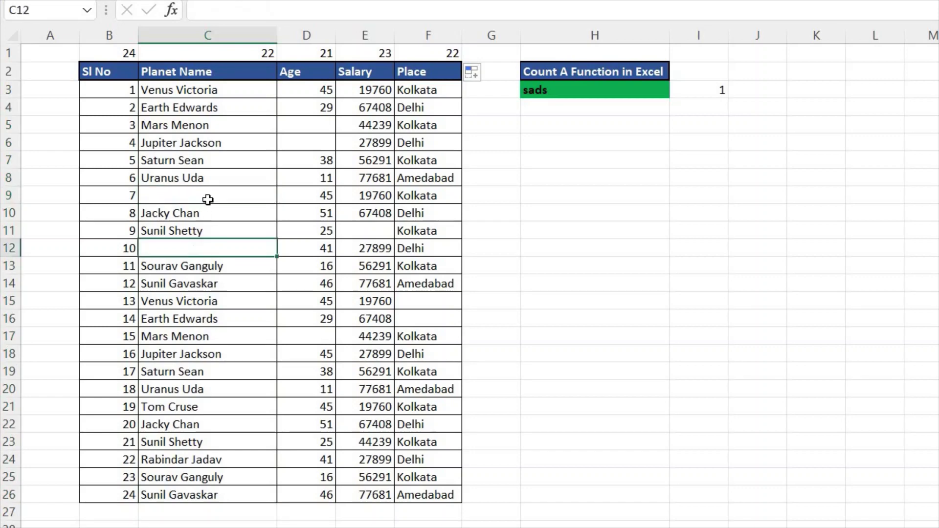
left_click(211, 195)
left_click(206, 249)
left_click(218, 197)
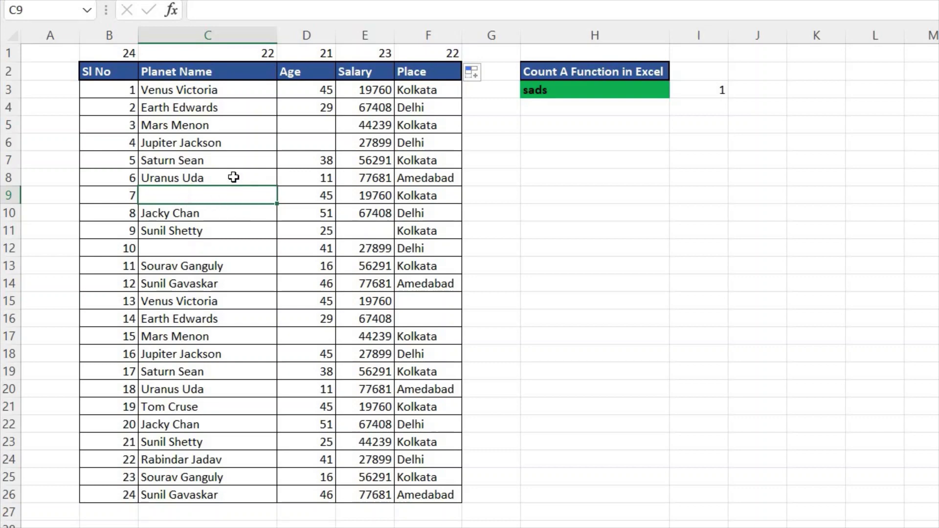
left_click(225, 13)
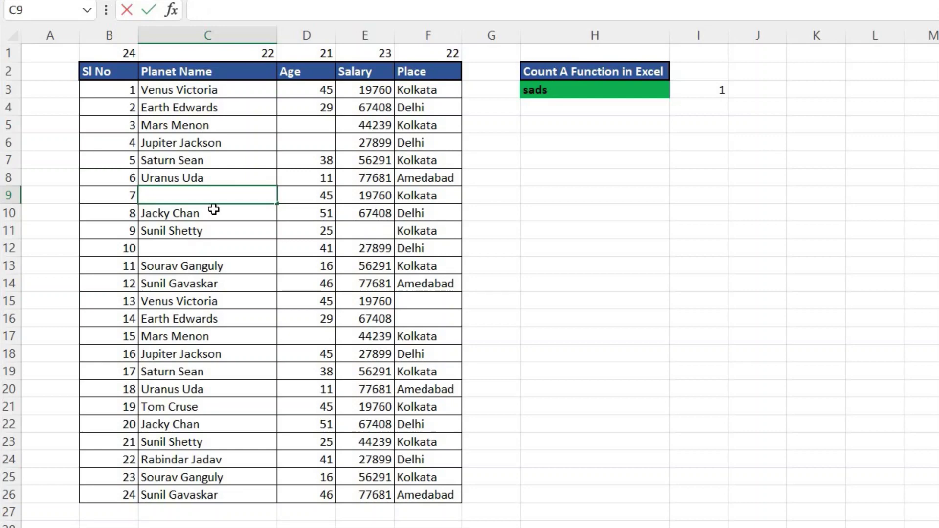
left_click(211, 249)
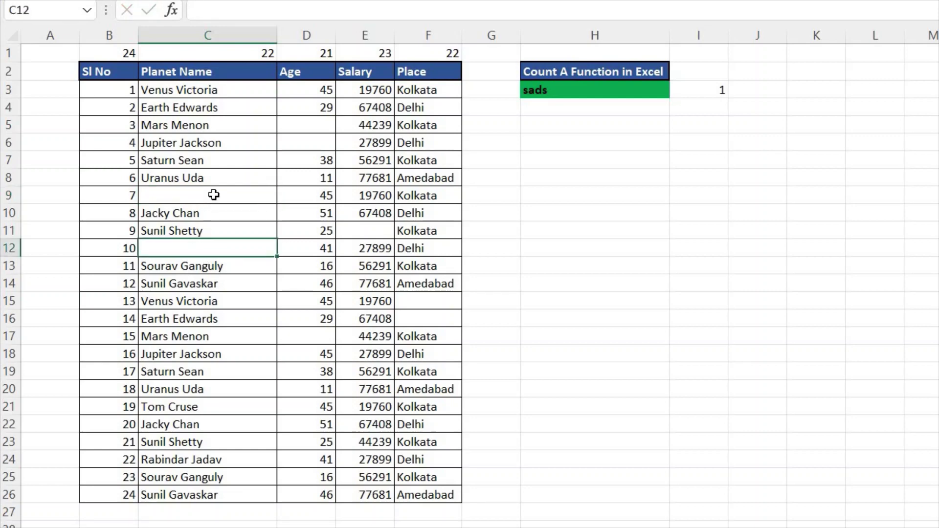
left_click(212, 194)
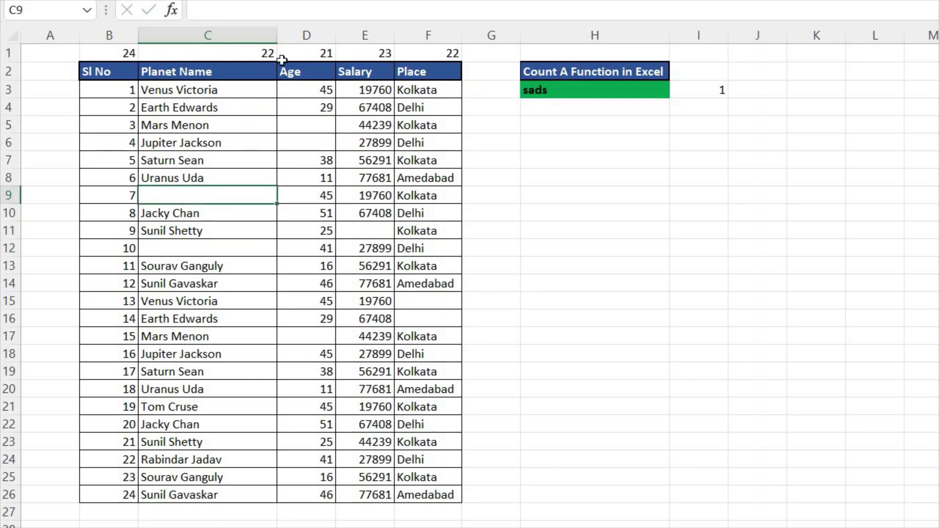
- Enter a single space in the empty Planet Name cell C9, and select the blank cell C12
double_click(220, 200)
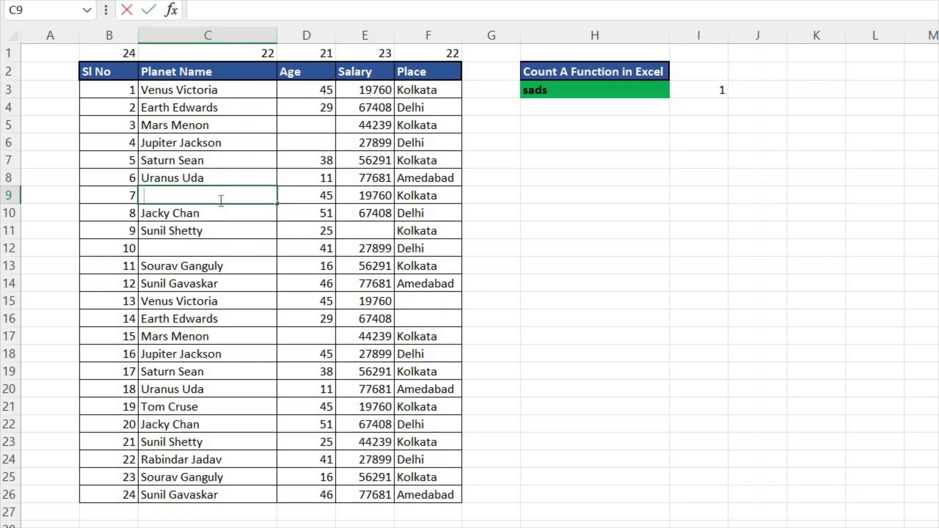
key("Return")
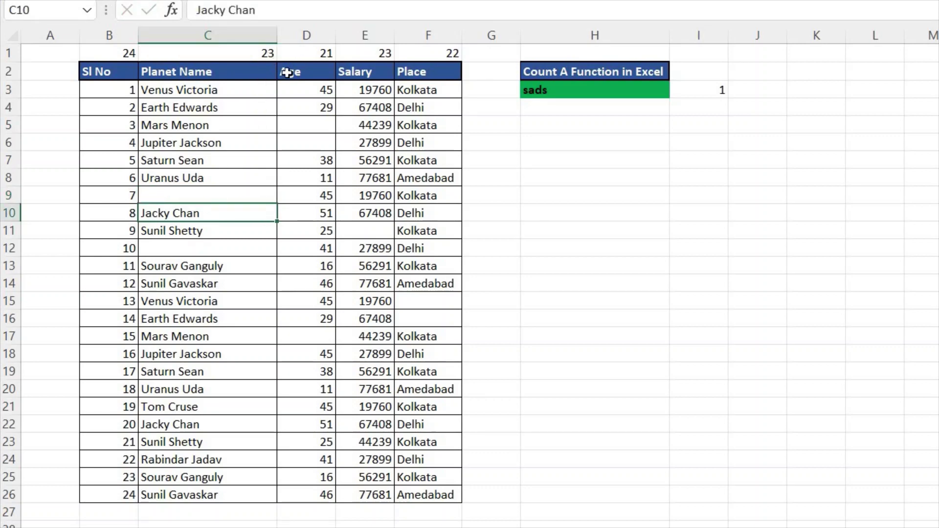
left_click(192, 250)
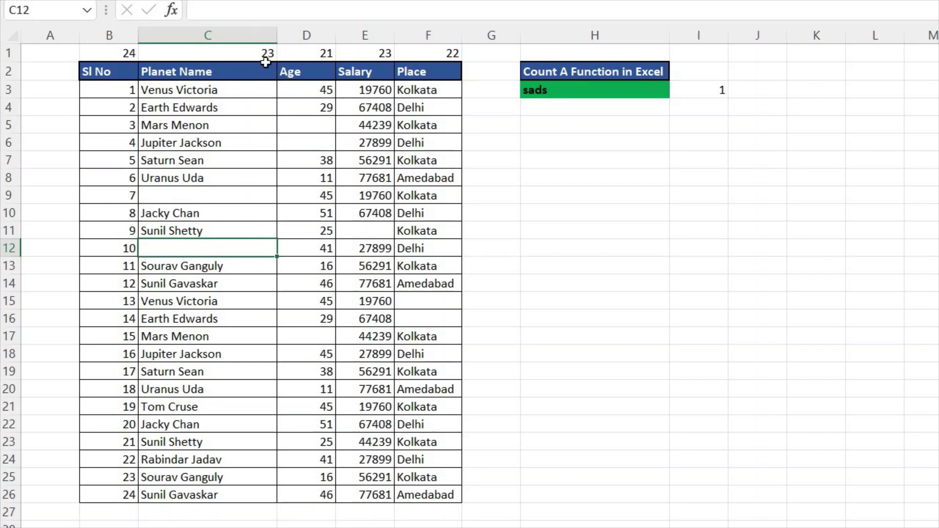
- Clear the stray space from the empty-looking Planet Name cells, checking C12 and C9
key("F2")
key("ctrl+Return")
key("Delete")
key("Up")
key("Up")
key("Up")
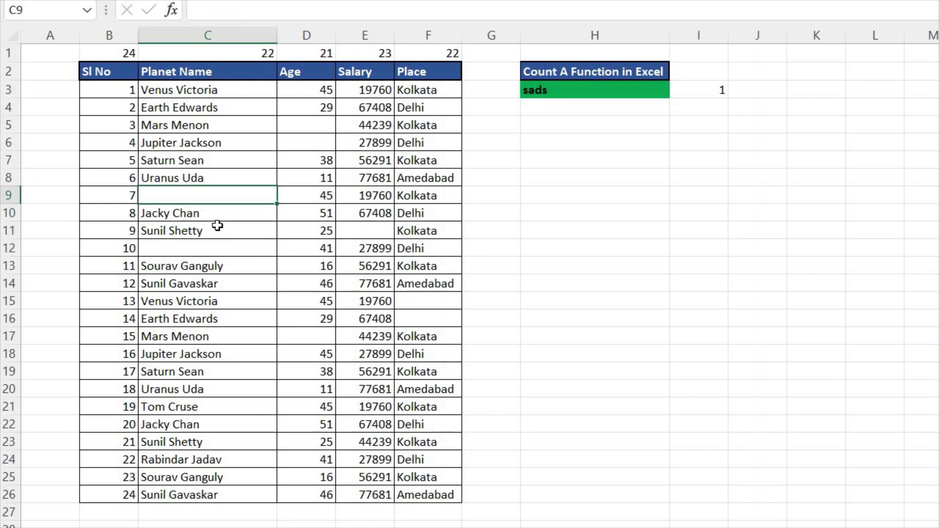
- Examine the blank Age cells D5, D6 and D17 against the COUNTA result above the Age heading
key("Right")
key("Left")
key("Up")
key("Up")
key("Up")
key("Up")
key("Up")
key("Up")
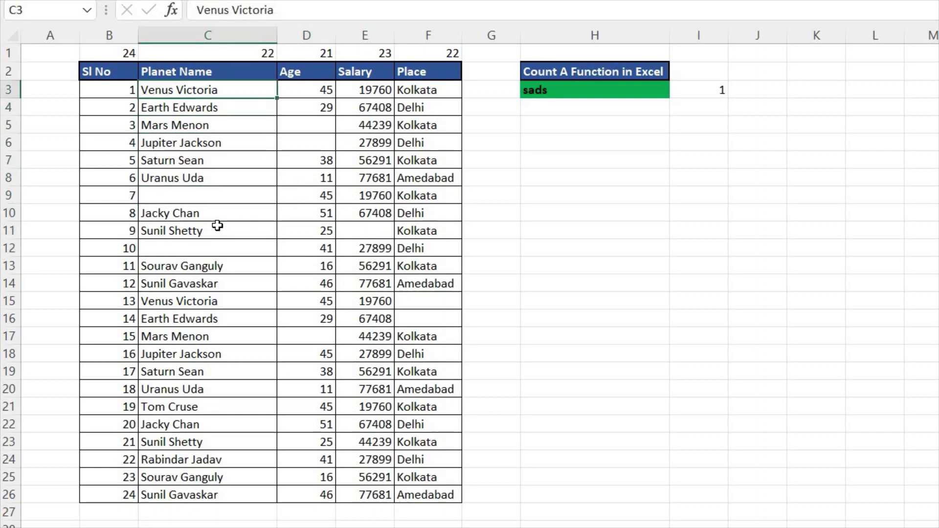
key("Up")
key("Right")
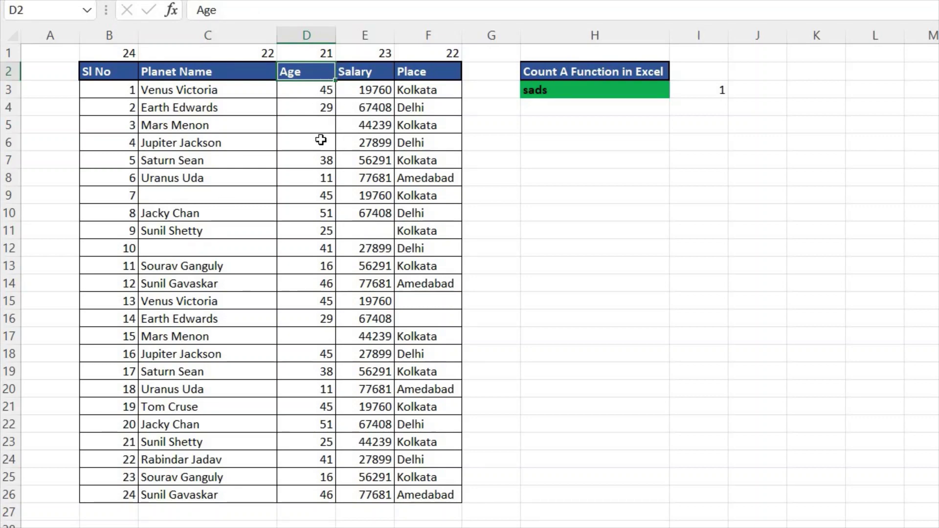
left_click_drag(321, 131, 321, 150)
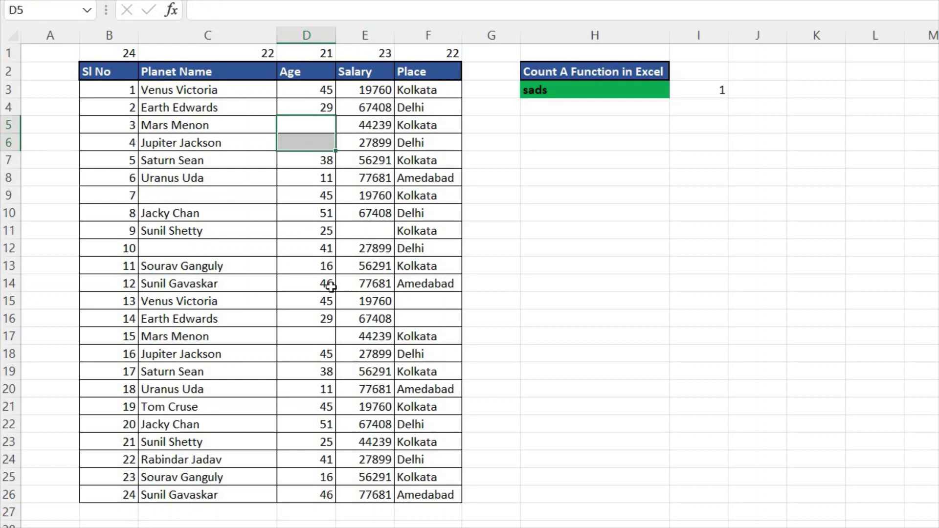
left_click(321, 336)
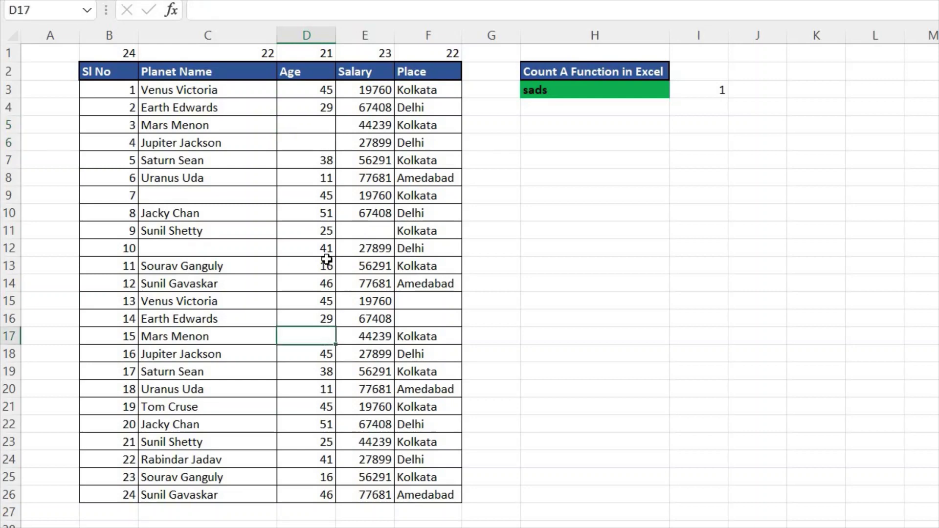
left_click(317, 131)
left_click(316, 144)
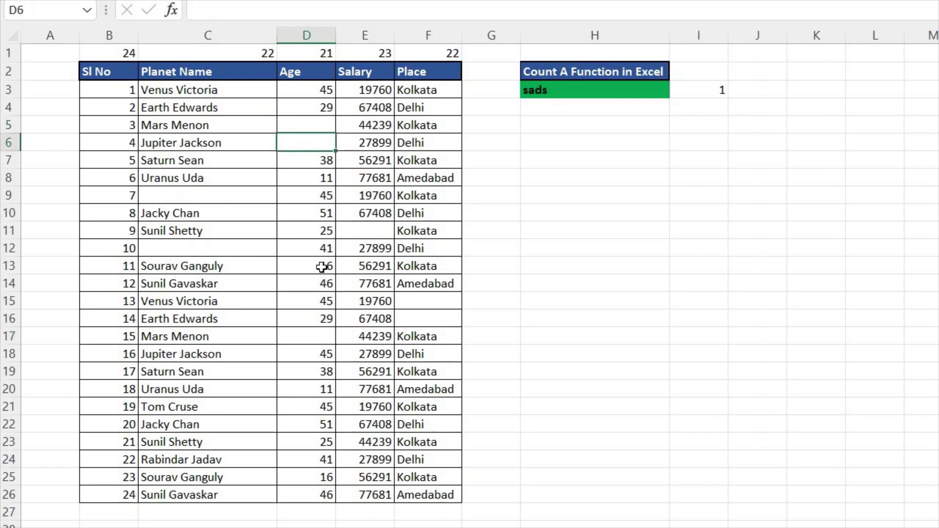
left_click(317, 331)
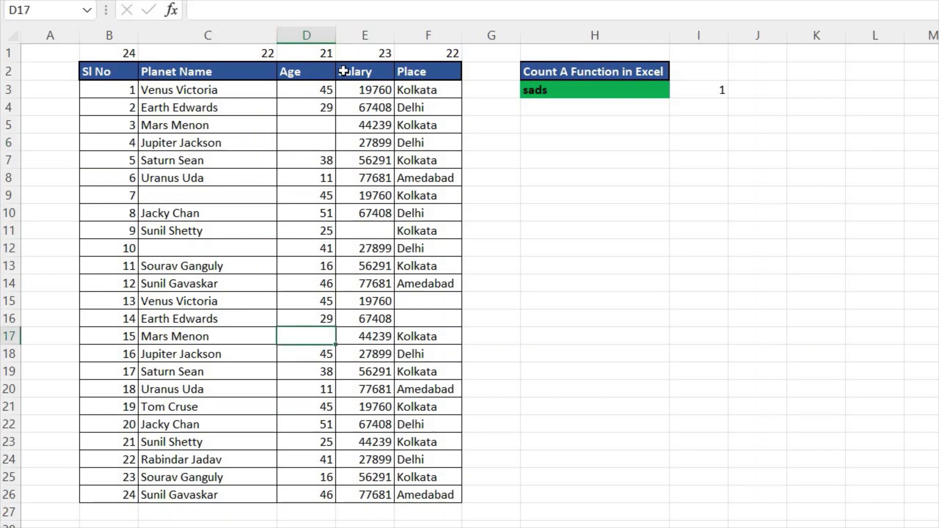